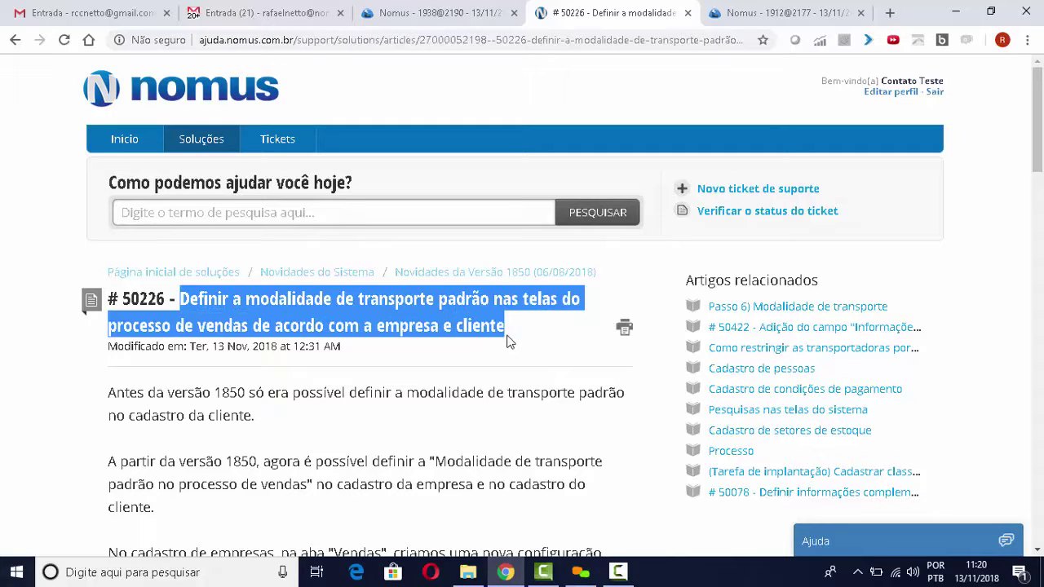
Read the help article's introduction and its section on the default transport mode setting in the company registration.
left_click(398, 436)
scroll(269, 365, "down", 1)
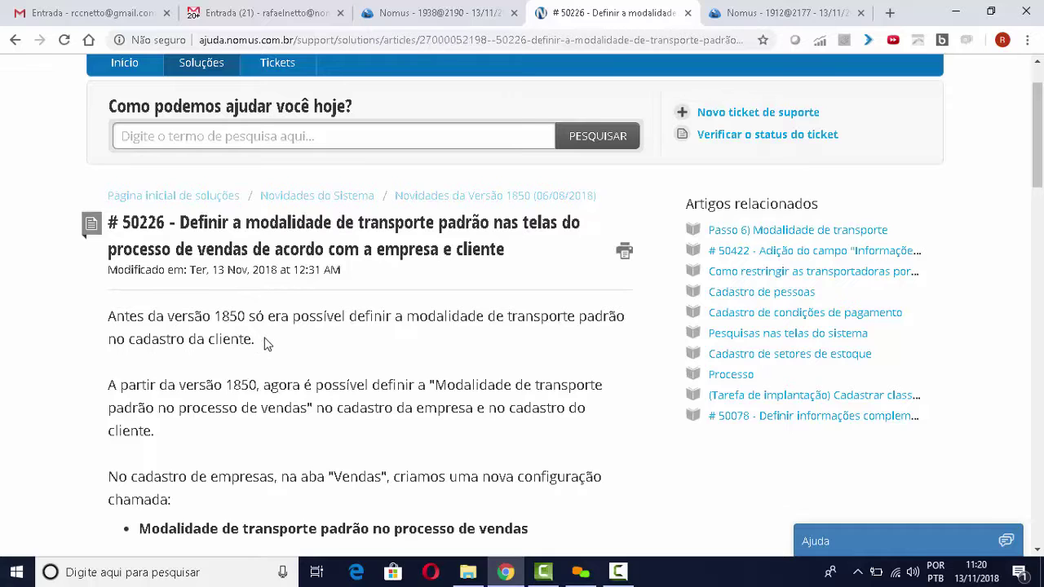
scroll(255, 343, "down", 3)
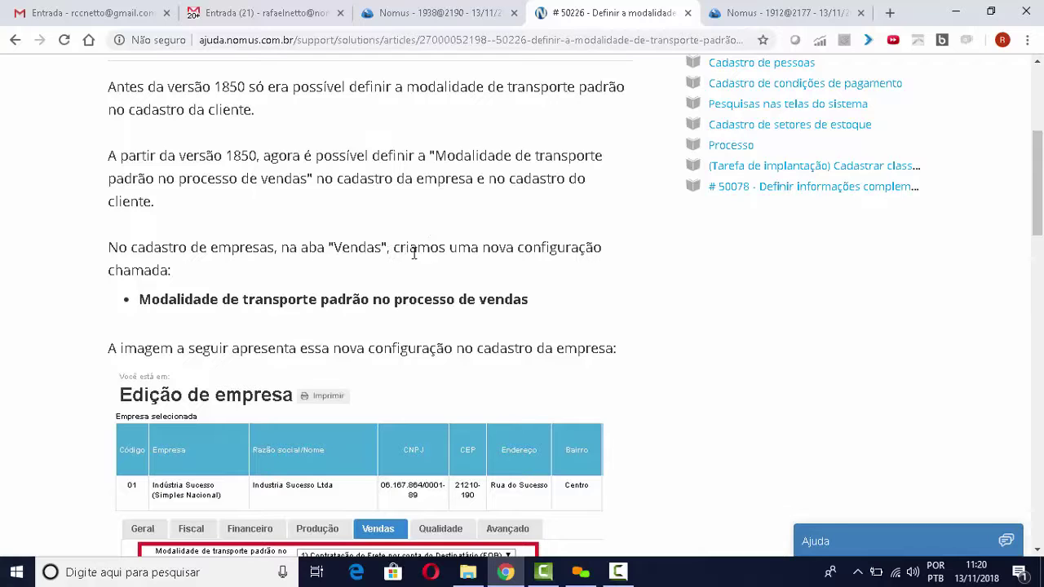
scroll(510, 243, "down", 1)
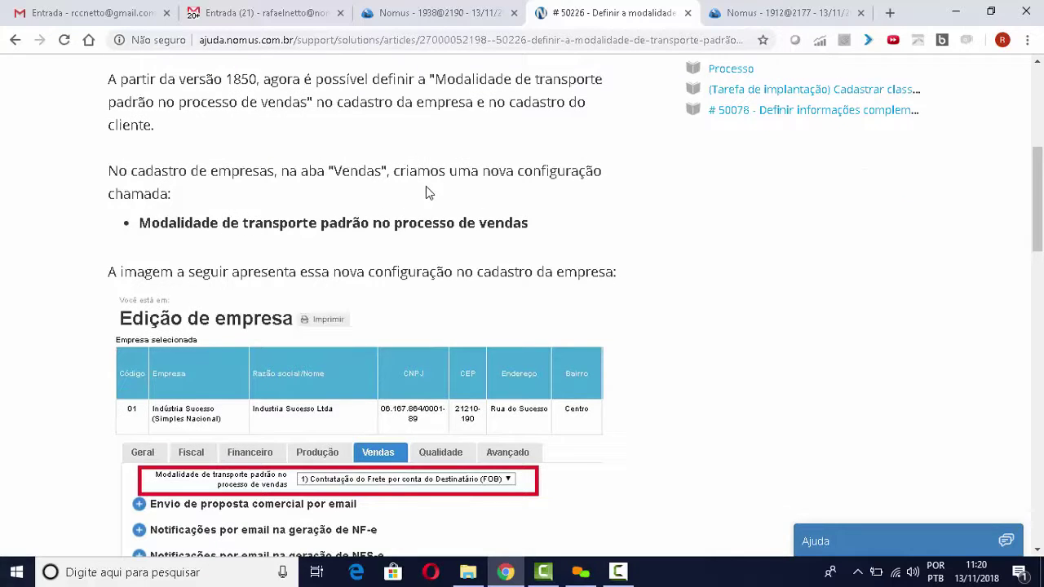
left_click_drag(141, 222, 540, 226)
left_click(571, 234)
scroll(571, 234, "down", 1)
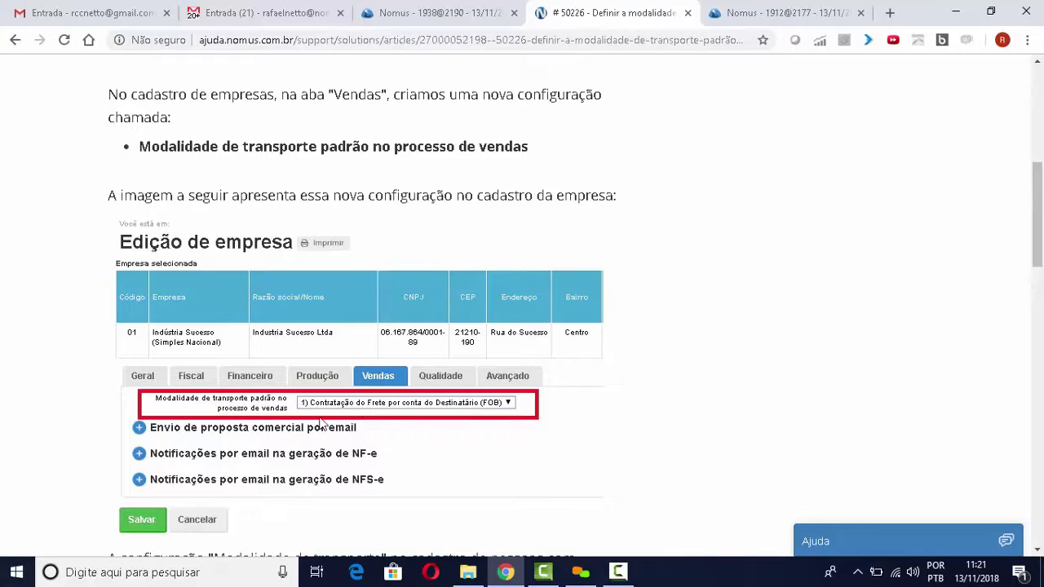
scroll(355, 420, "down", 1)
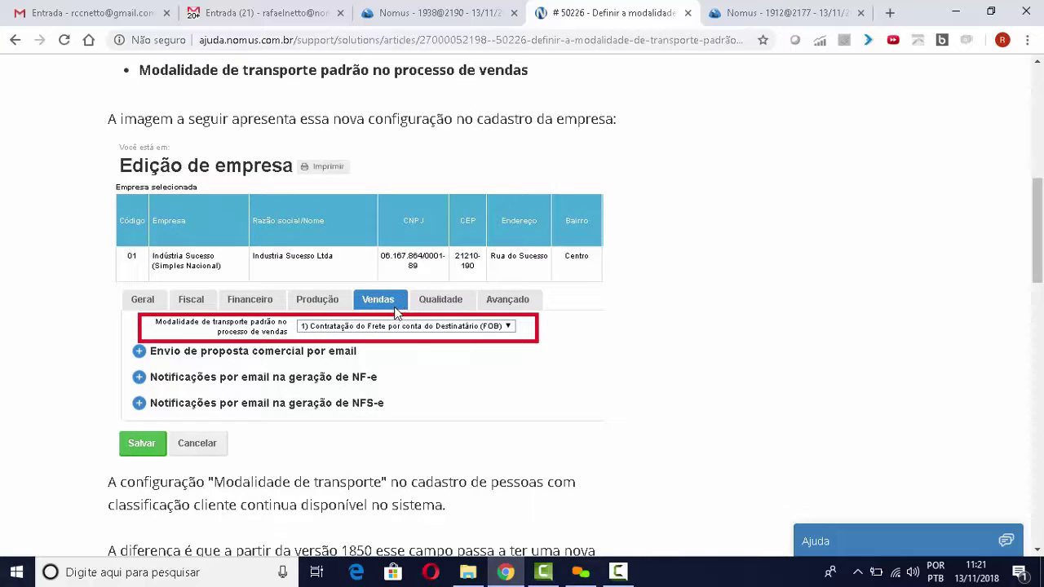
scroll(477, 349, "down", 1)
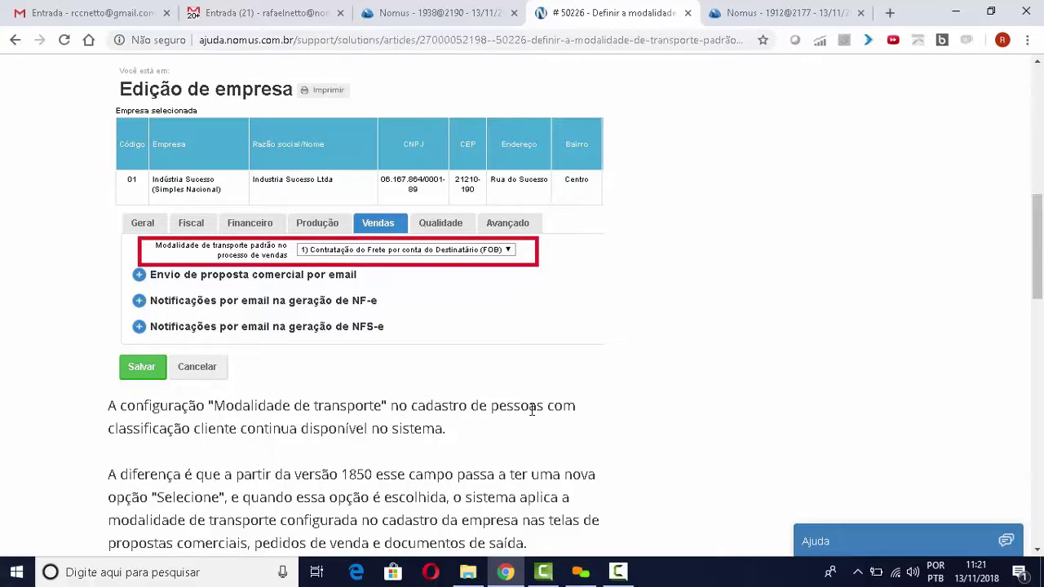
Read the article's section on the "Selecione" option for the client's Modalidade de transporte, highlighting the sales screens it applies to.
scroll(603, 388, "down", 1)
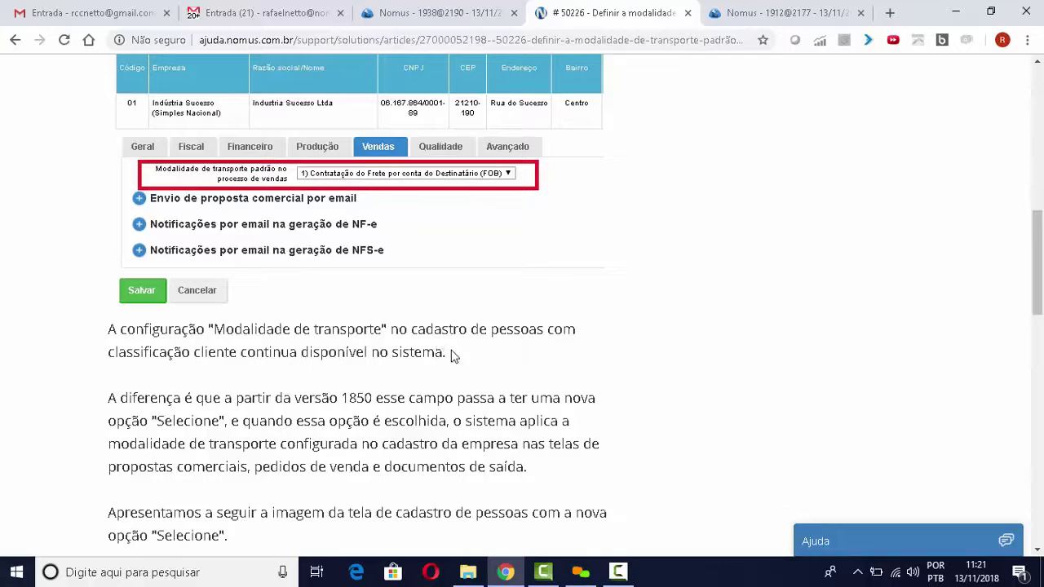
scroll(454, 356, "down", 1)
scroll(447, 361, "down", 1)
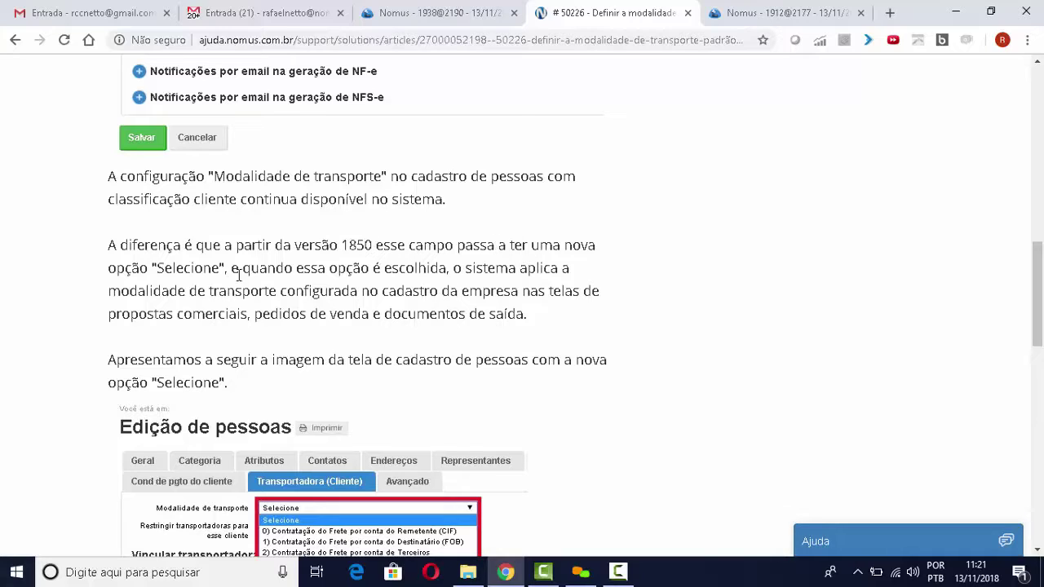
scroll(251, 277, "down", 1)
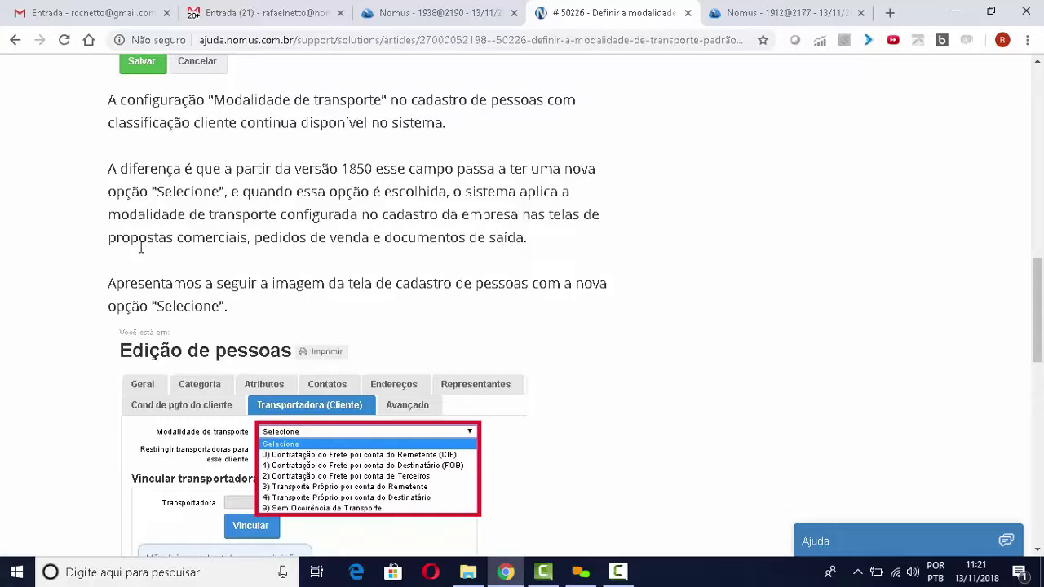
left_click_drag(111, 240, 532, 239)
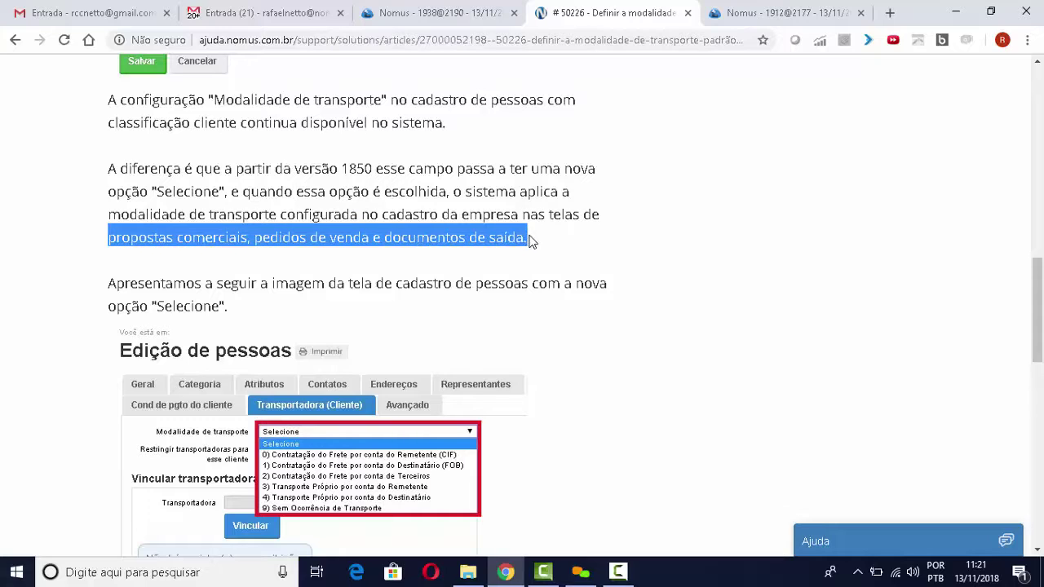
scroll(575, 278, "down", 1)
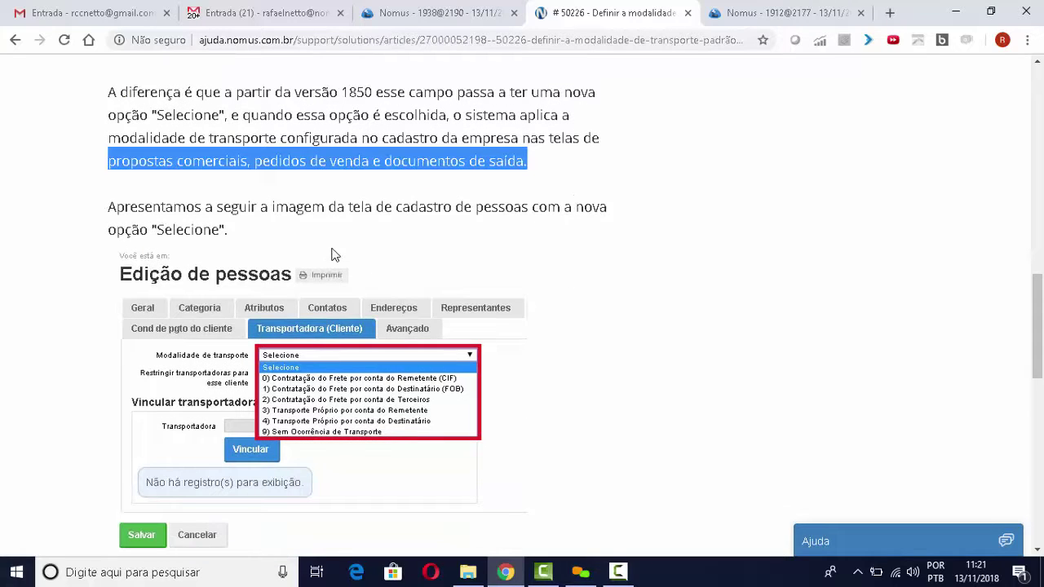
scroll(400, 233, "down", 1)
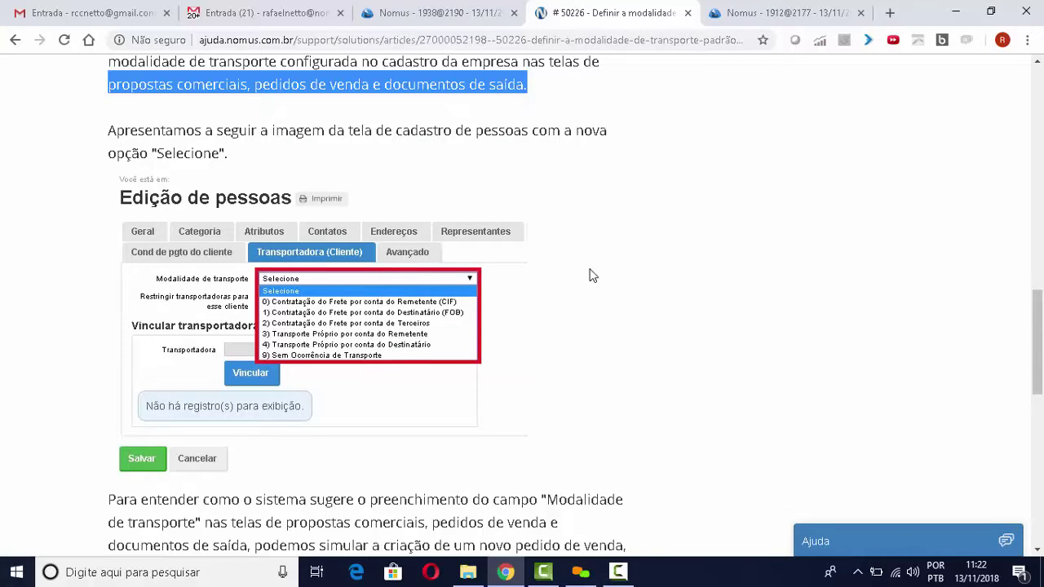
scroll(645, 270, "down", 2)
scroll(645, 269, "down", 1)
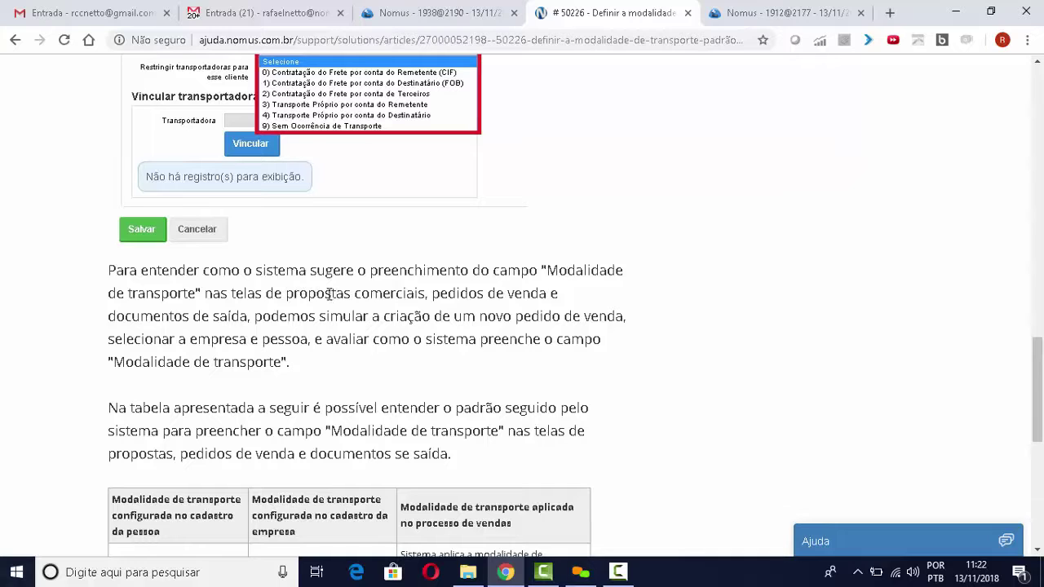
Switch to the Nomus ERP Industrial page and open the Empresas list through quick access.
left_click(790, 15)
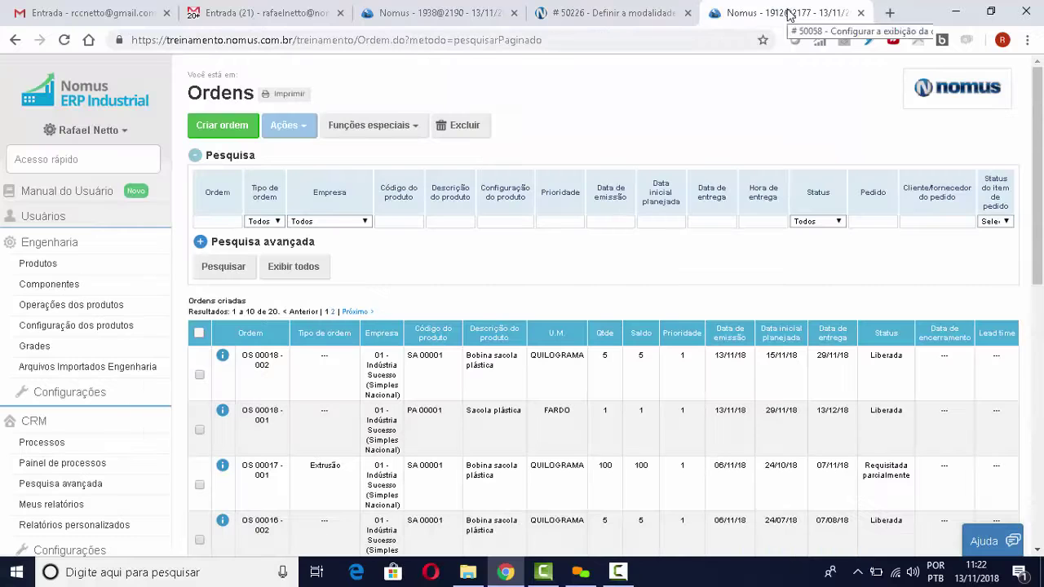
left_click(95, 159)
type("Em")
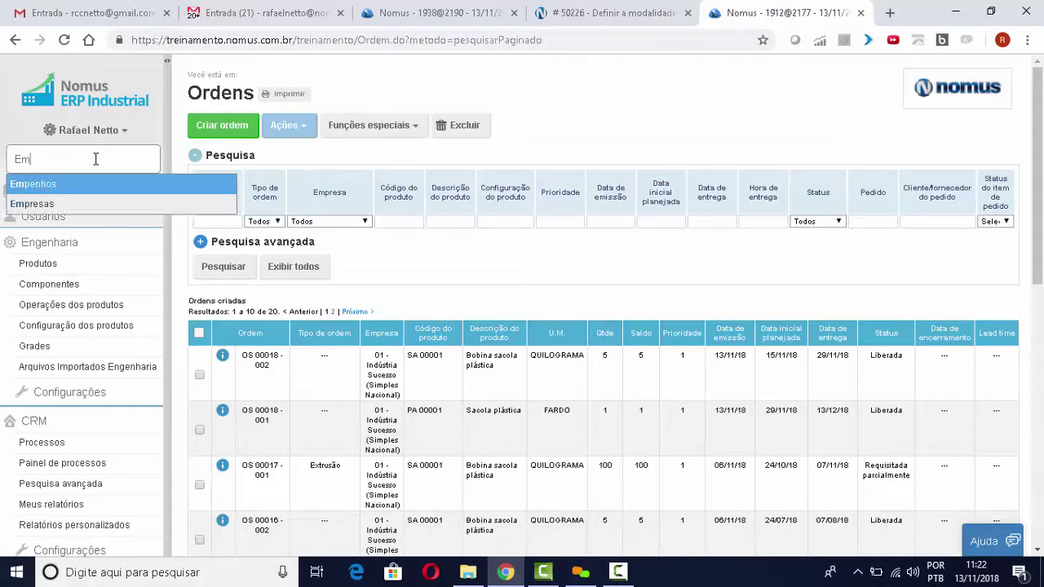
type("presas")
key("Return")
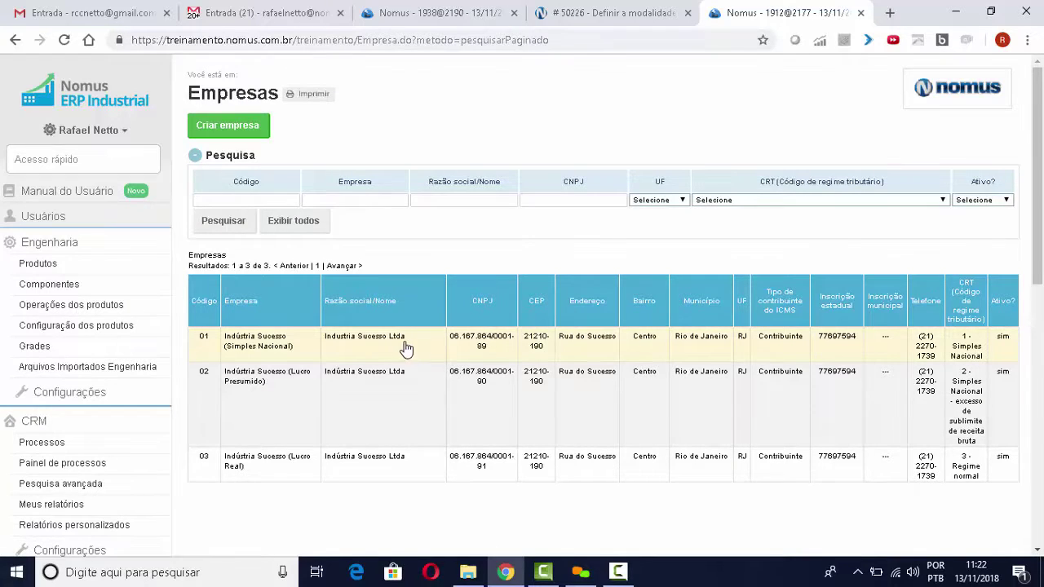
Open company 01, Indústria Sucesso (Simples Nacional), for editing and examine its default transport mode for the sales process.
left_click(406, 349)
left_click(431, 356)
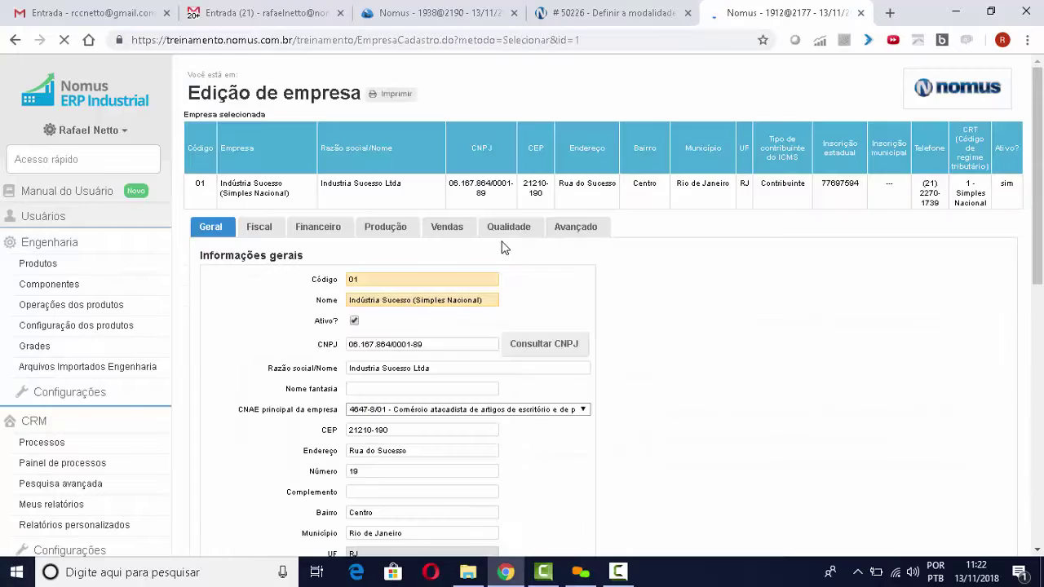
left_click(453, 232)
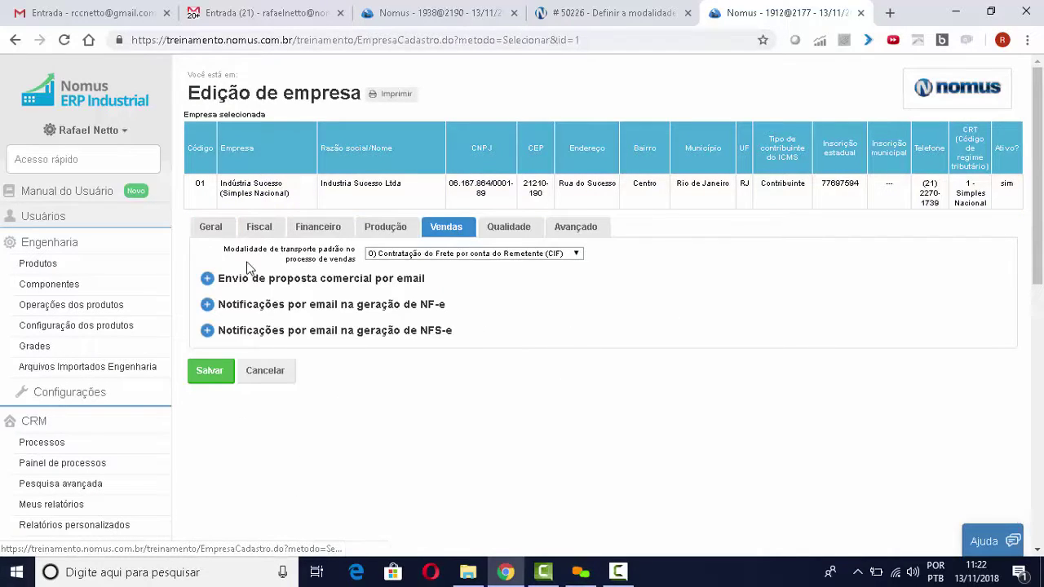
left_click_drag(225, 249, 359, 260)
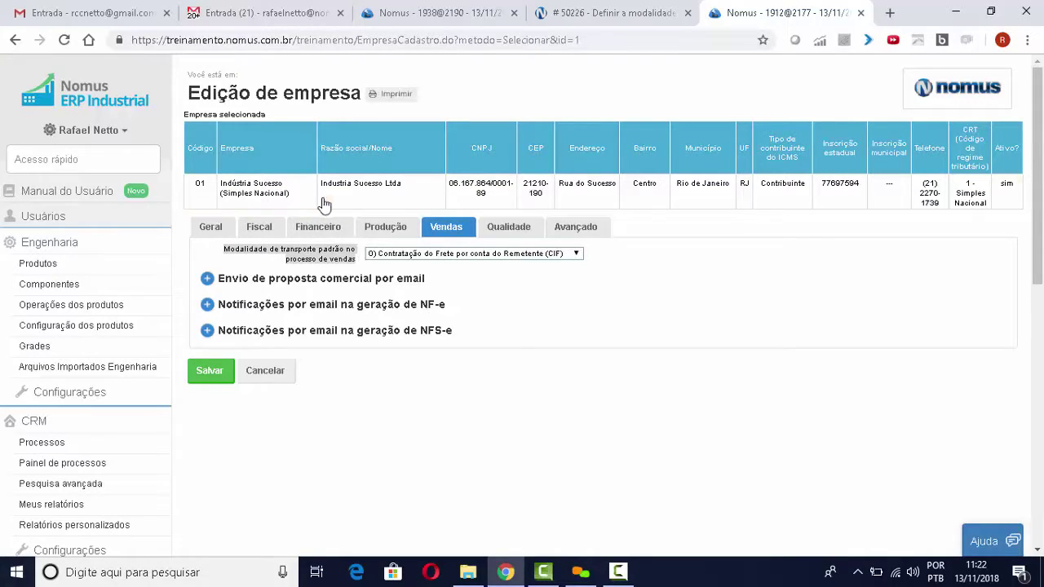
left_click(566, 299)
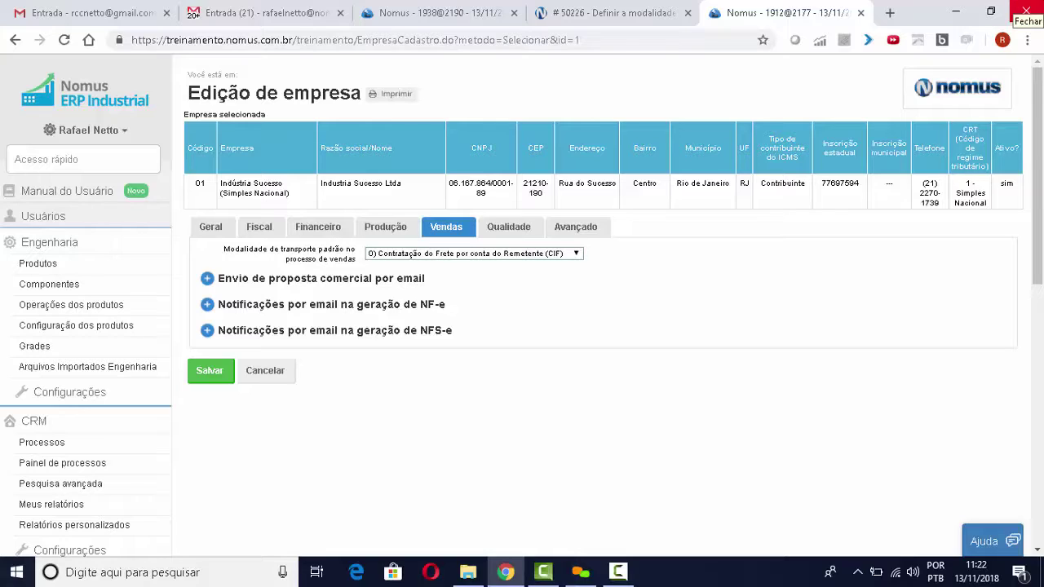
Open the Pessoas list through quick access and show only the people in the Cliente category.
left_click(56, 157)
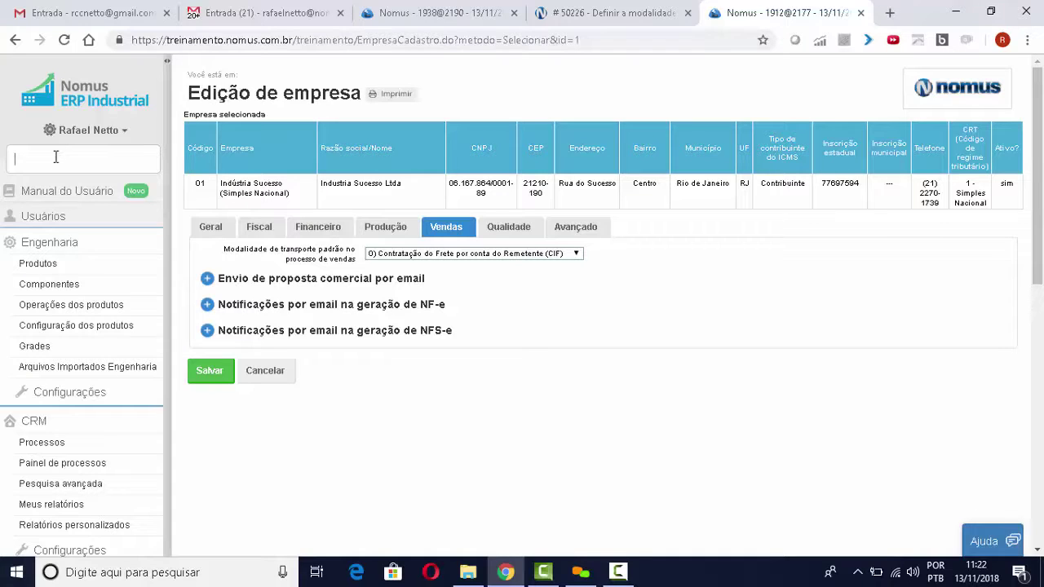
type("Pessoas")
key("Return")
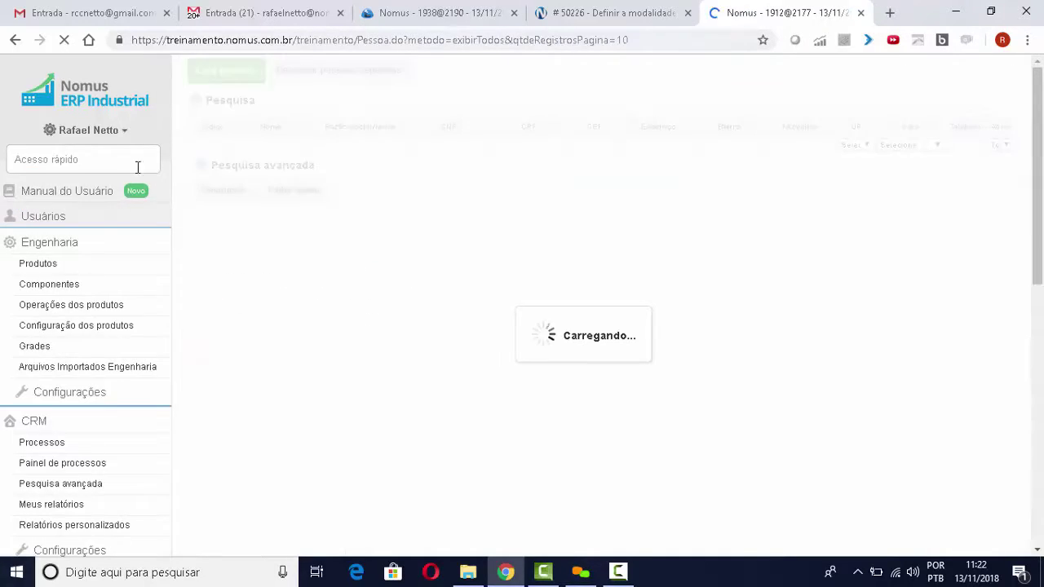
left_click(274, 286)
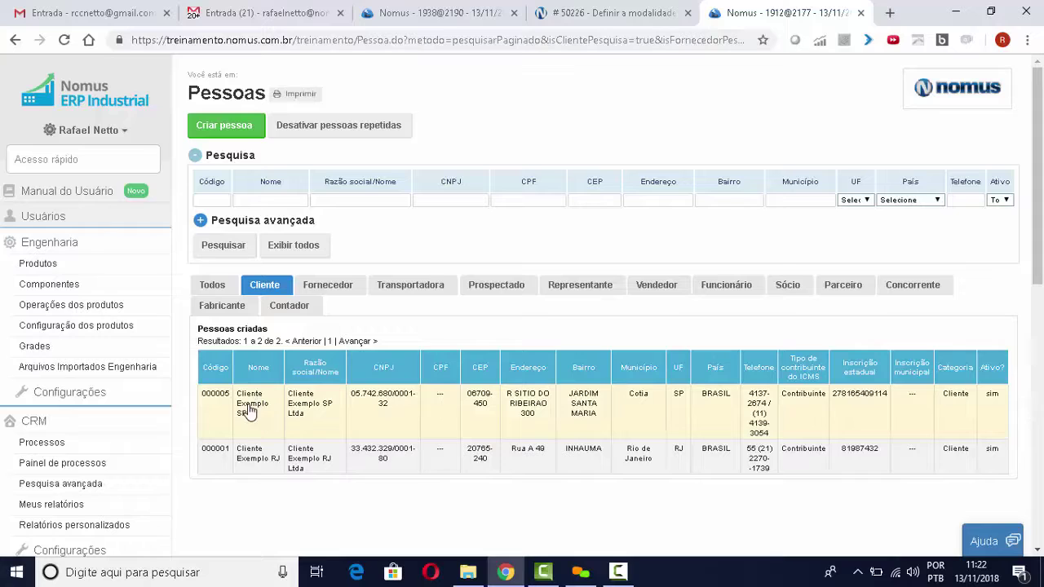
Open Cliente Exemplo SP for editing and check its category and carrier settings.
left_click(294, 414)
left_click(334, 428)
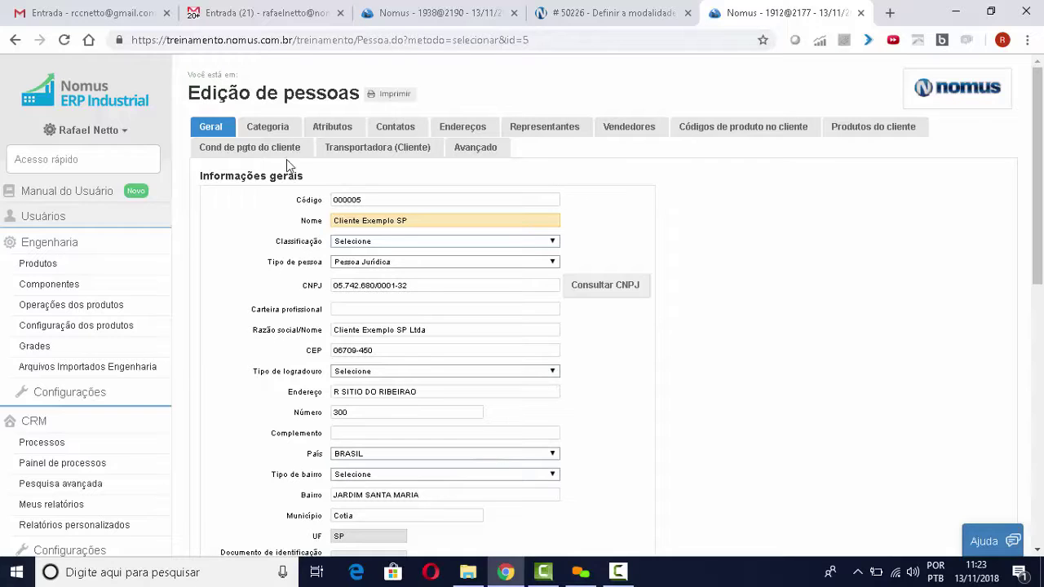
left_click(270, 129)
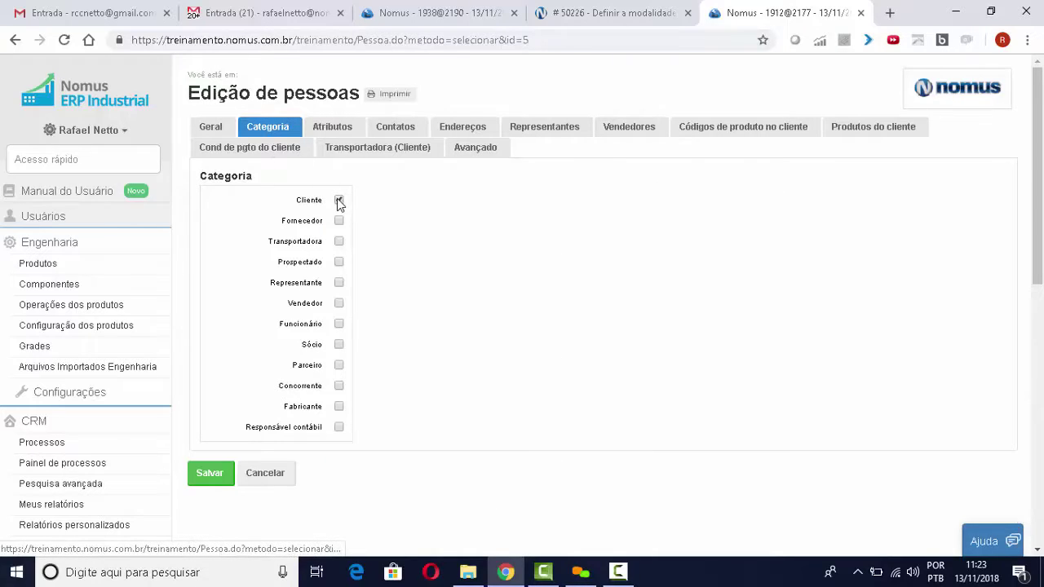
left_click(395, 162)
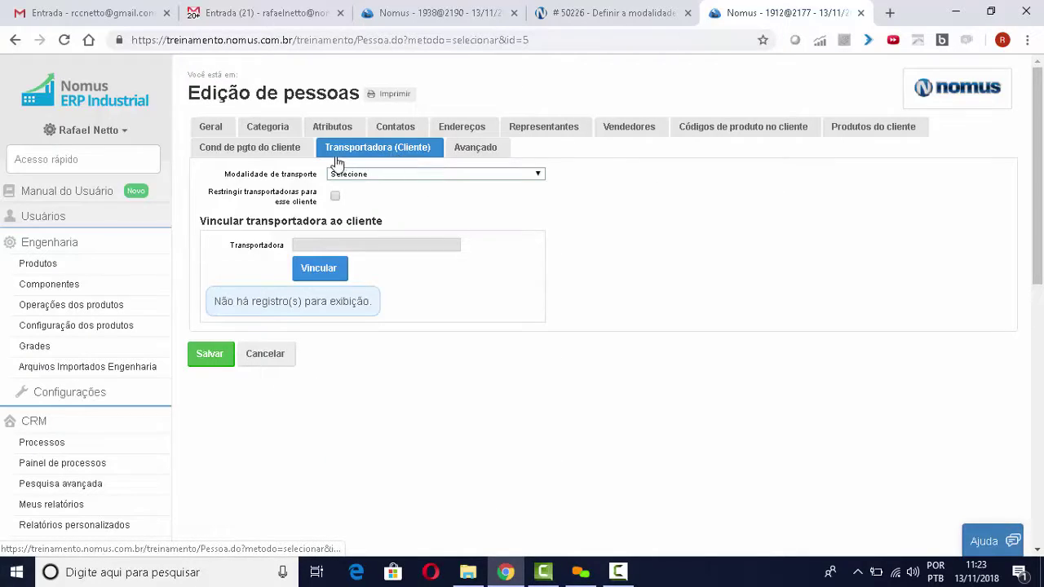
Examine the Modalidade de transporte options for Cliente Exemplo SP, choosing "Selecione".
left_click(394, 175)
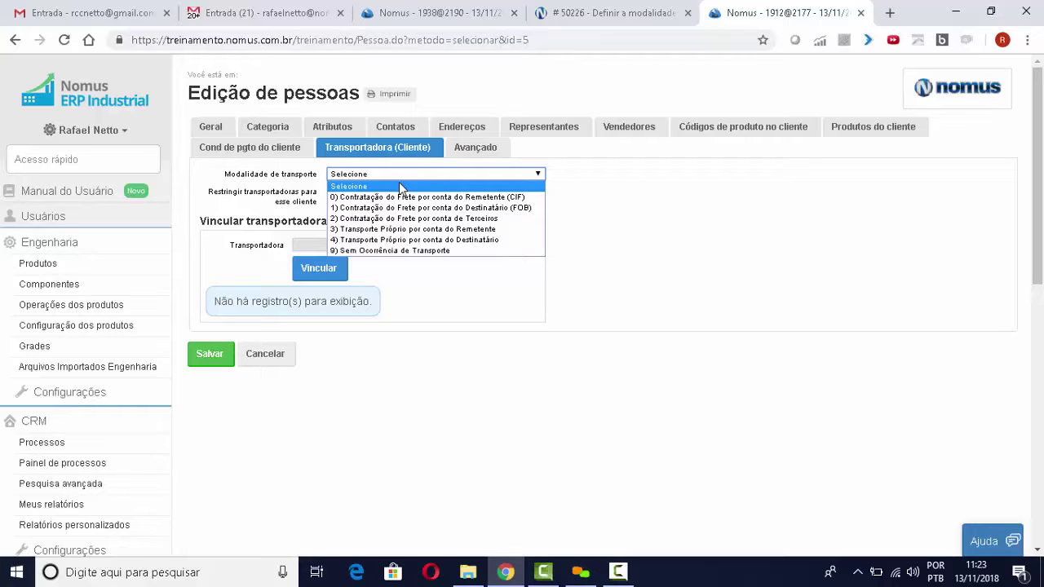
left_click(398, 182)
left_click(395, 177)
left_click(396, 186)
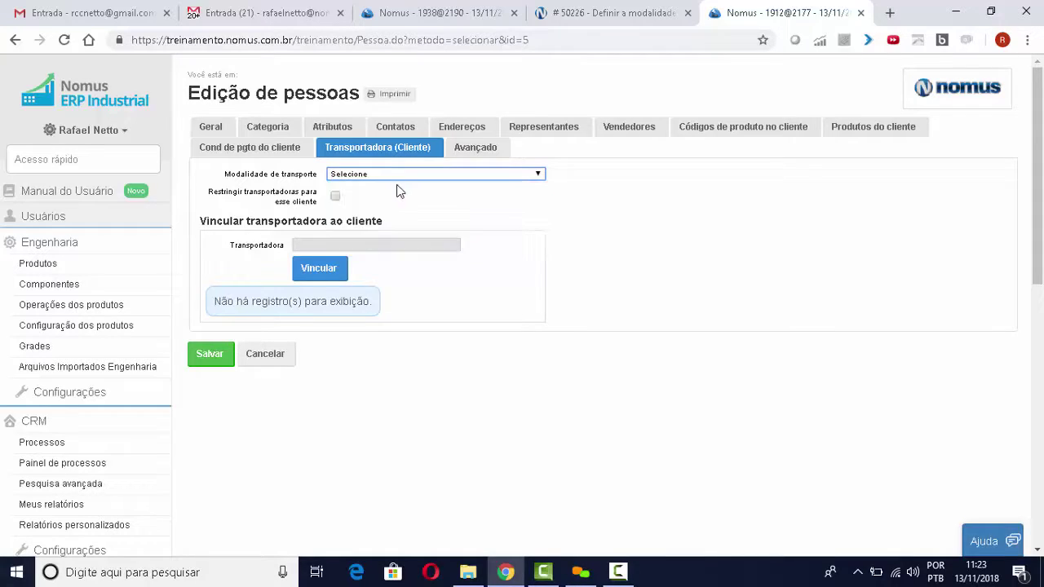
left_click(407, 174)
left_click(405, 188)
Return to the people list, open Cliente Exemplo RJ for editing and examine its Modalidade de transporte setting.
left_click(16, 39)
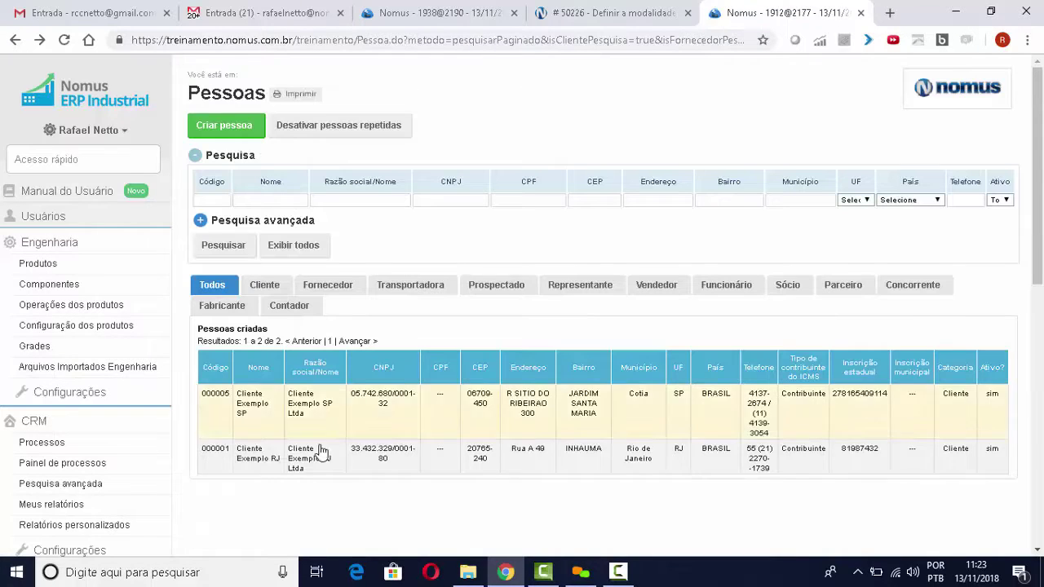
left_click(322, 452)
left_click(328, 477)
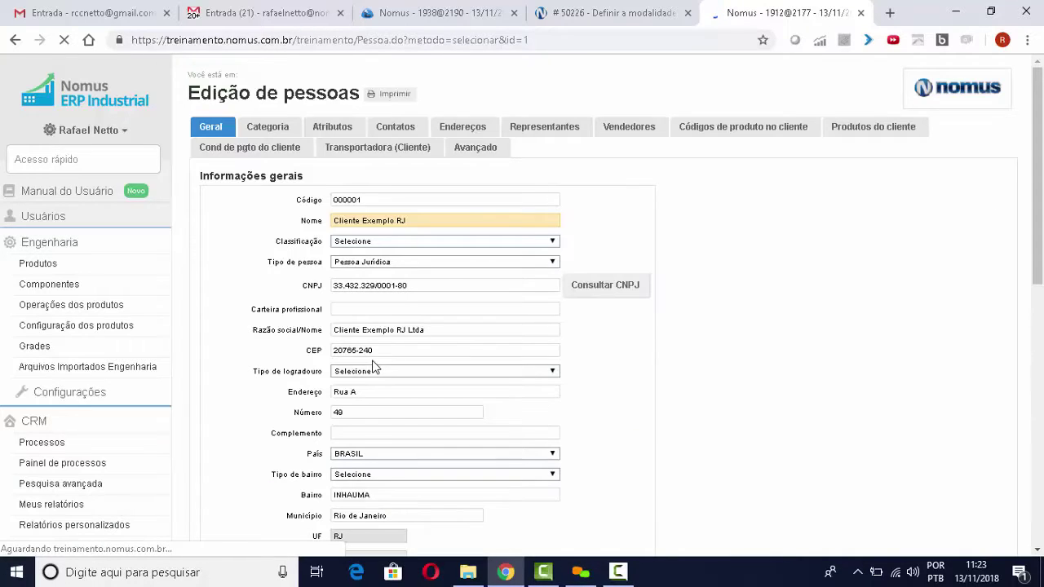
left_click(395, 156)
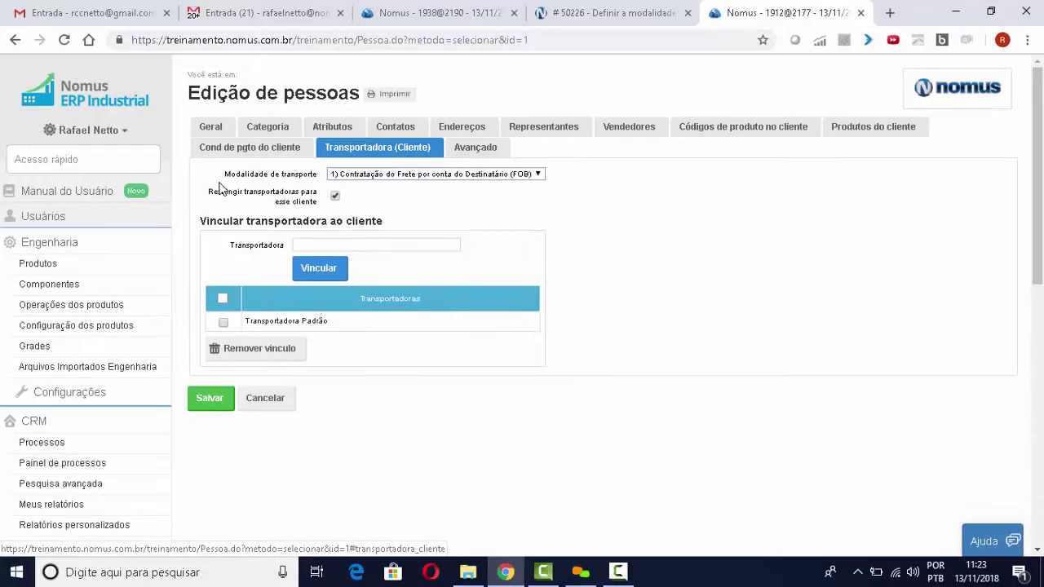
left_click_drag(225, 173, 320, 182)
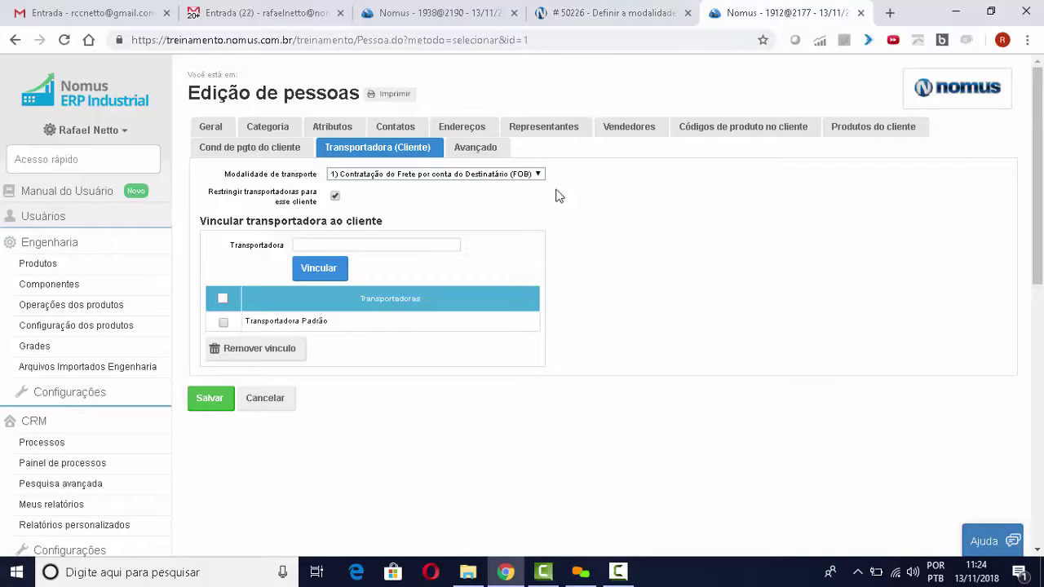
Switch to the help article and read which sales screens have their "Modalidade de transporte" field suggested by the system.
left_click(641, 16)
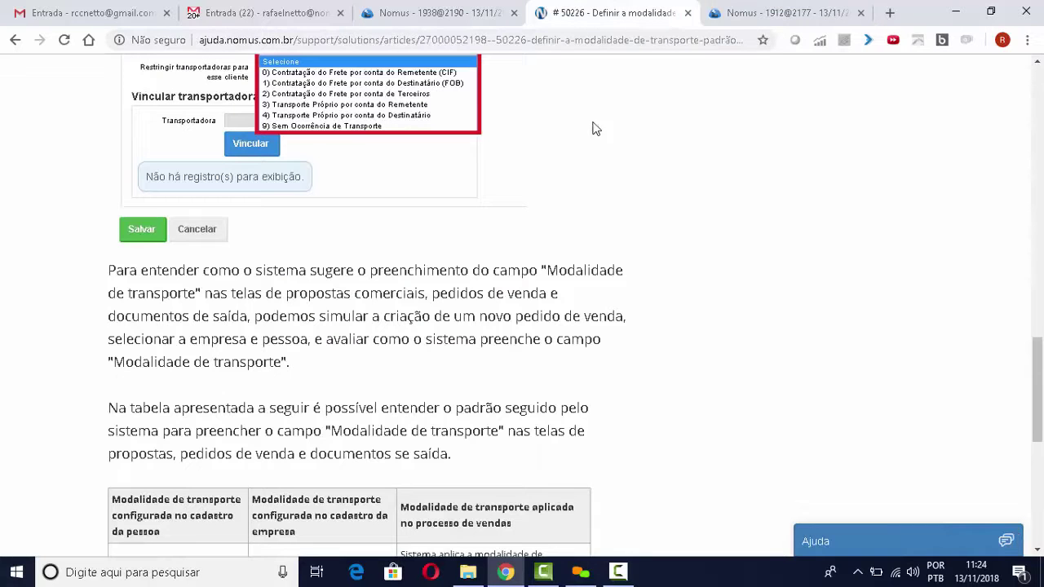
scroll(587, 181, "down", 2)
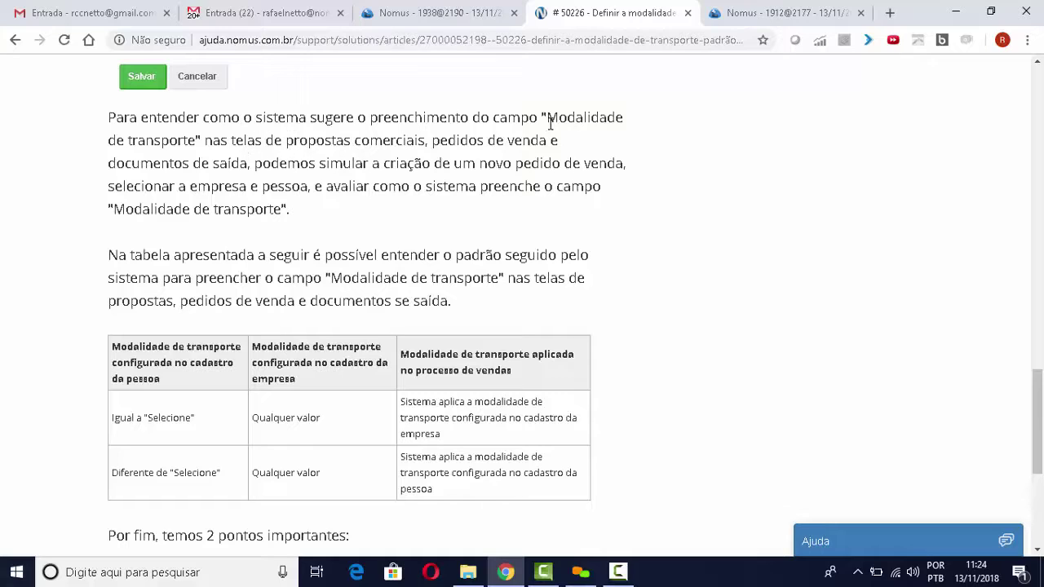
left_click_drag(548, 119, 196, 140)
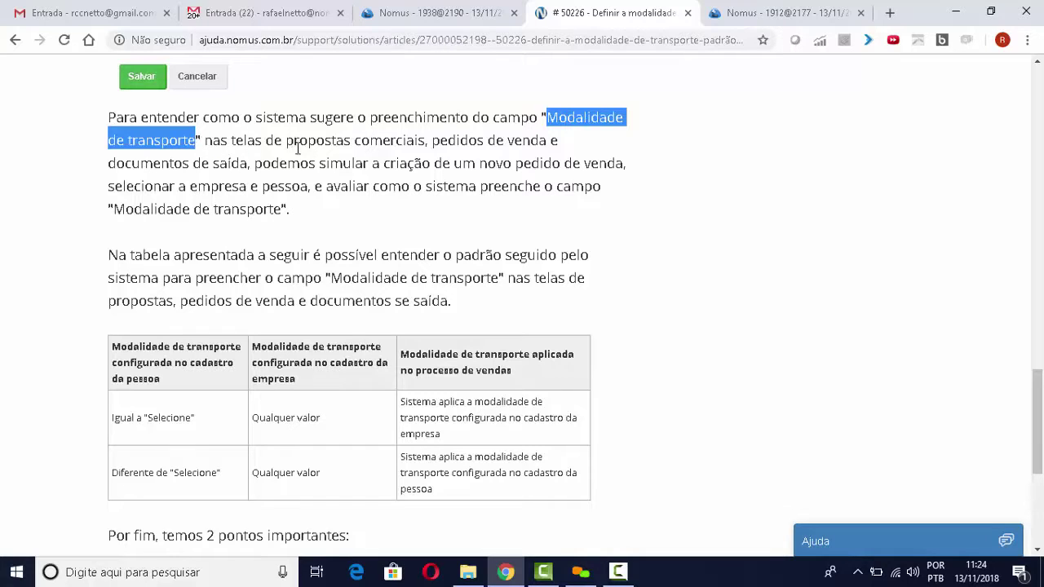
left_click_drag(286, 140, 250, 163)
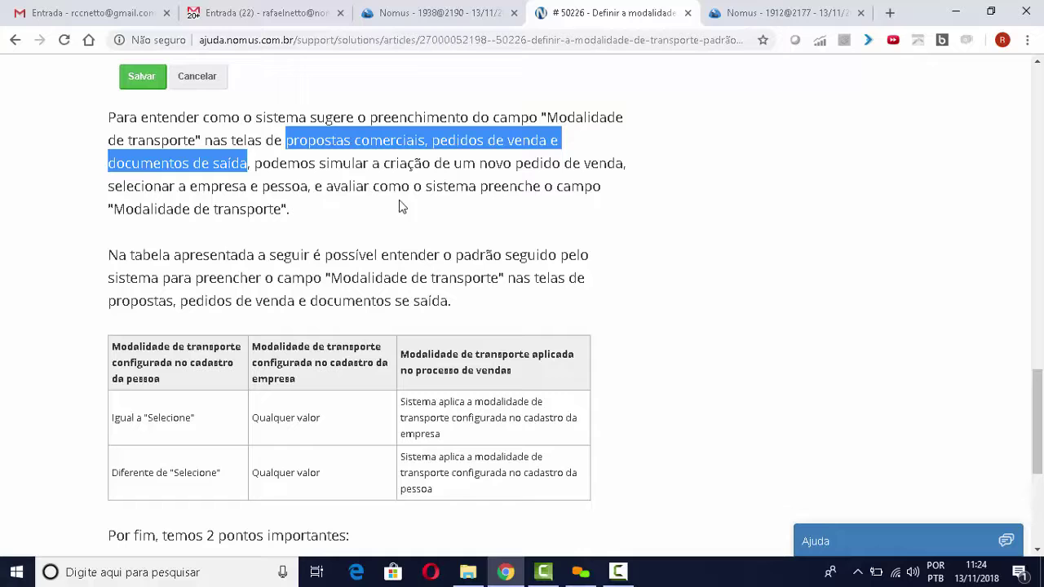
scroll(565, 184, "down", 1)
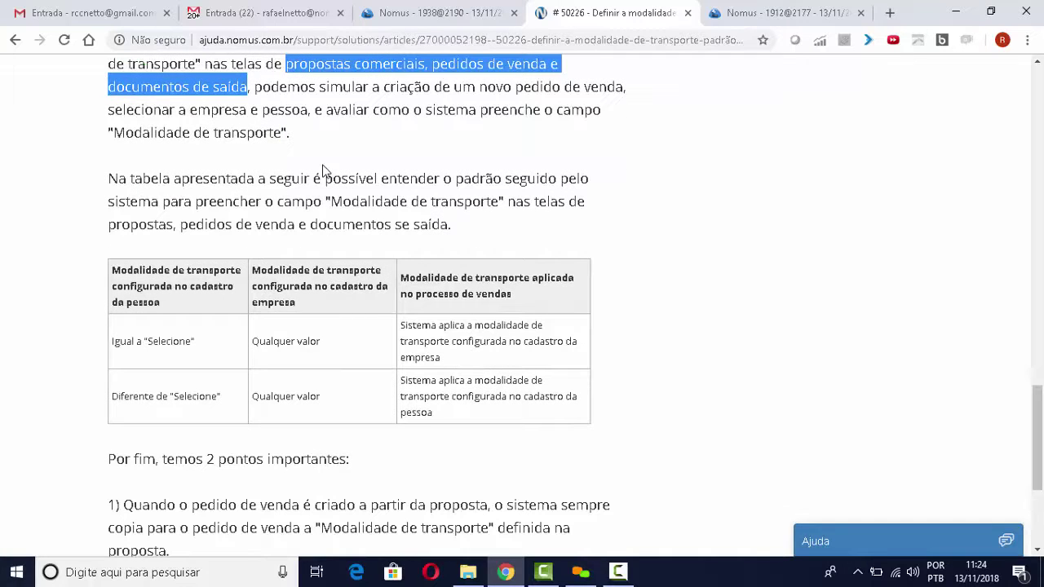
Examine the transport mode table's column headings and its rule for people registered as "Selecione".
scroll(396, 173, "down", 1)
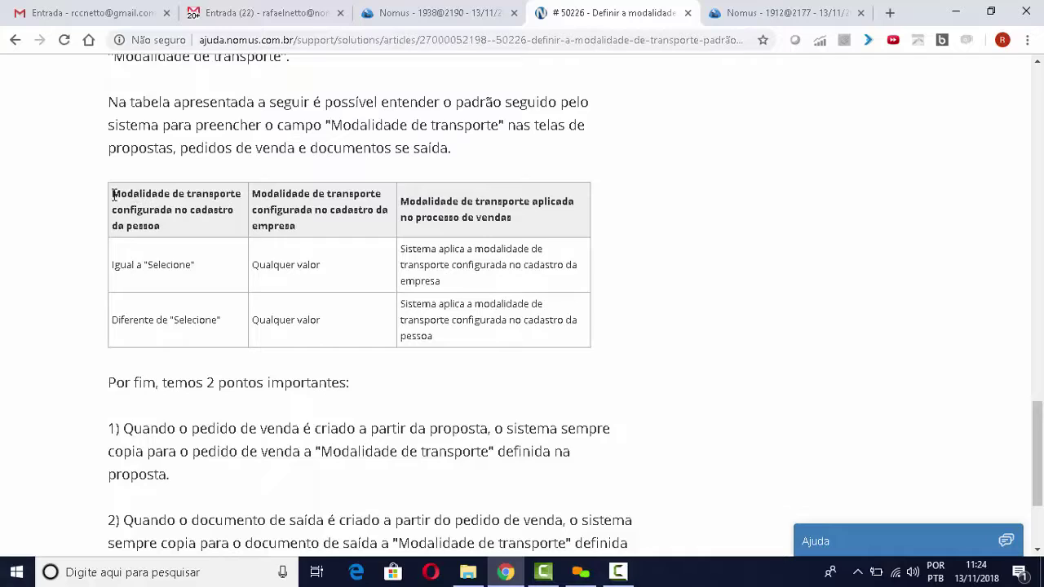
left_click_drag(116, 195, 185, 227)
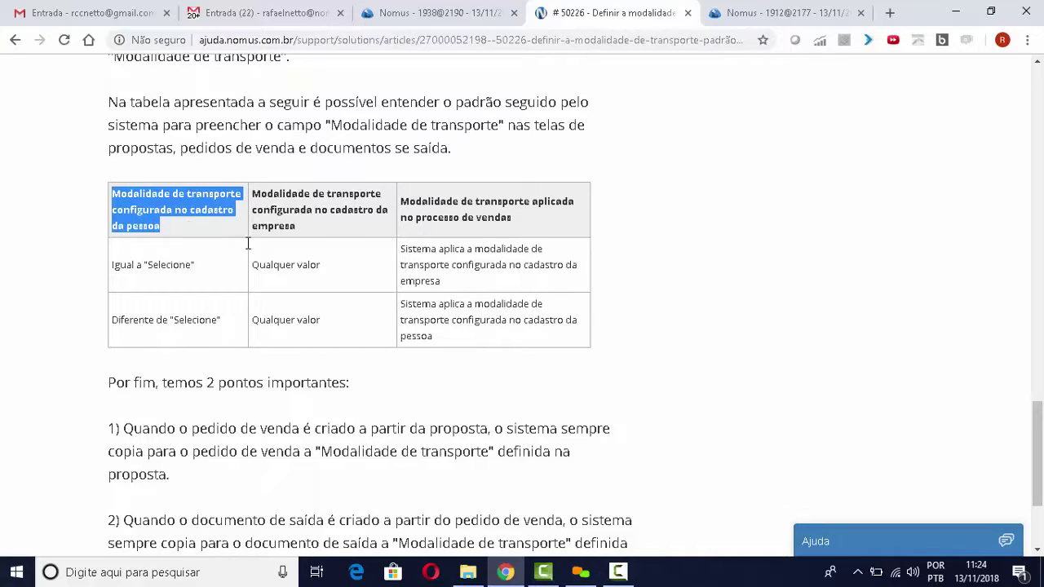
left_click_drag(253, 195, 562, 220)
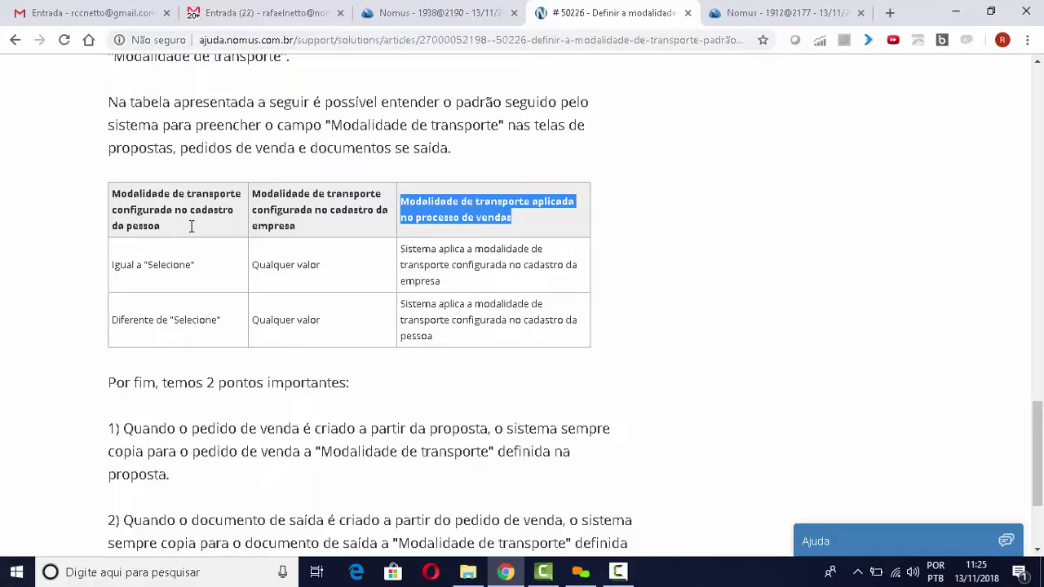
left_click_drag(194, 265, 112, 265)
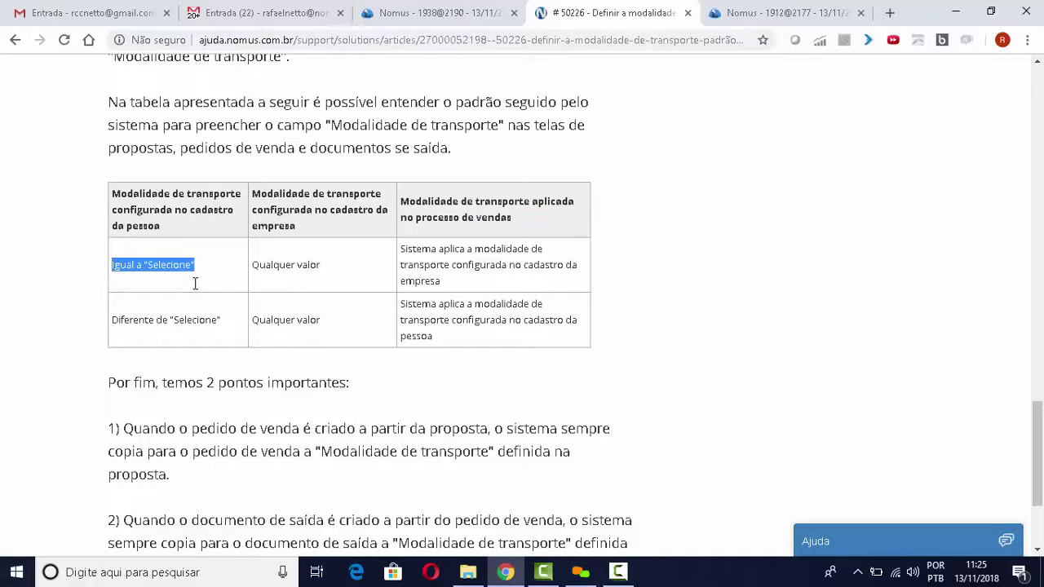
left_click(323, 264)
left_click_drag(321, 264, 252, 266)
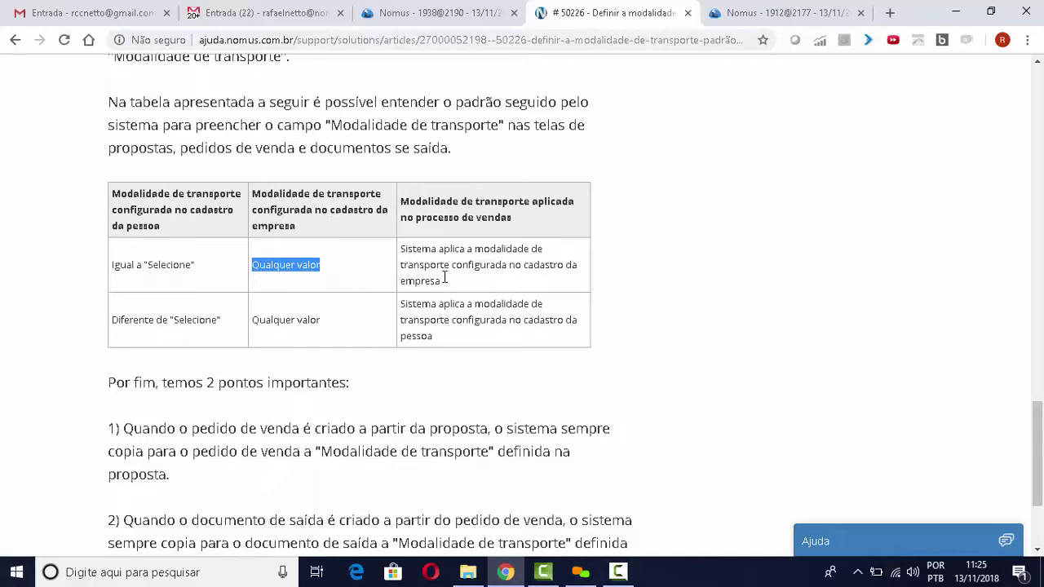
left_click_drag(399, 248, 547, 278)
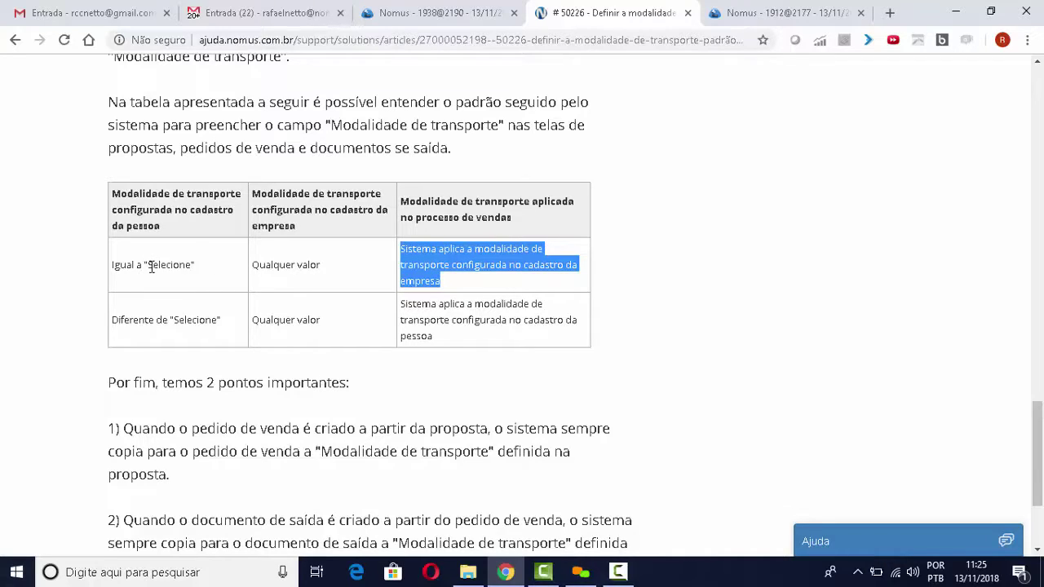
left_click_drag(151, 267, 197, 265)
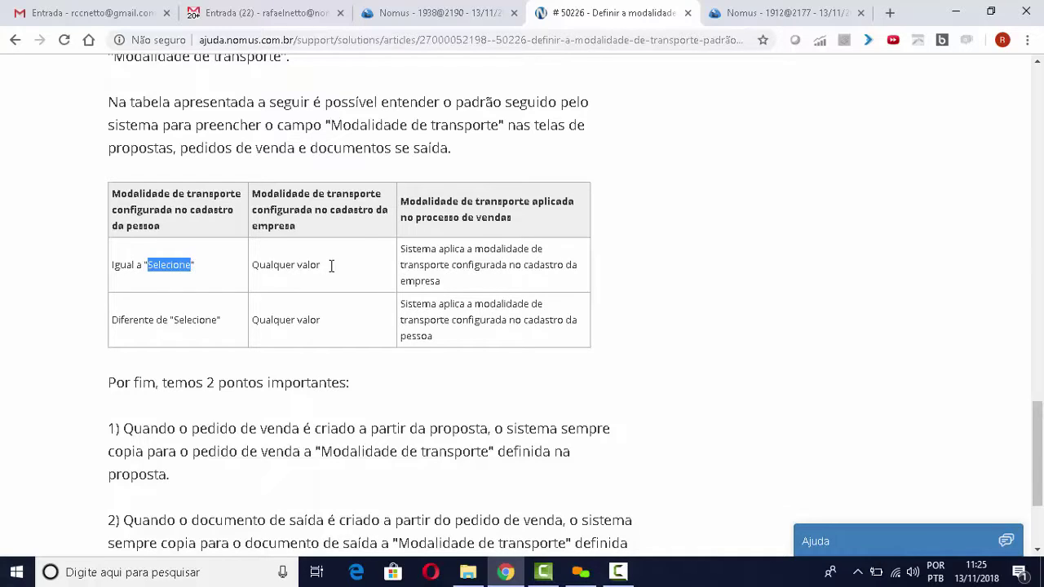
left_click(249, 363)
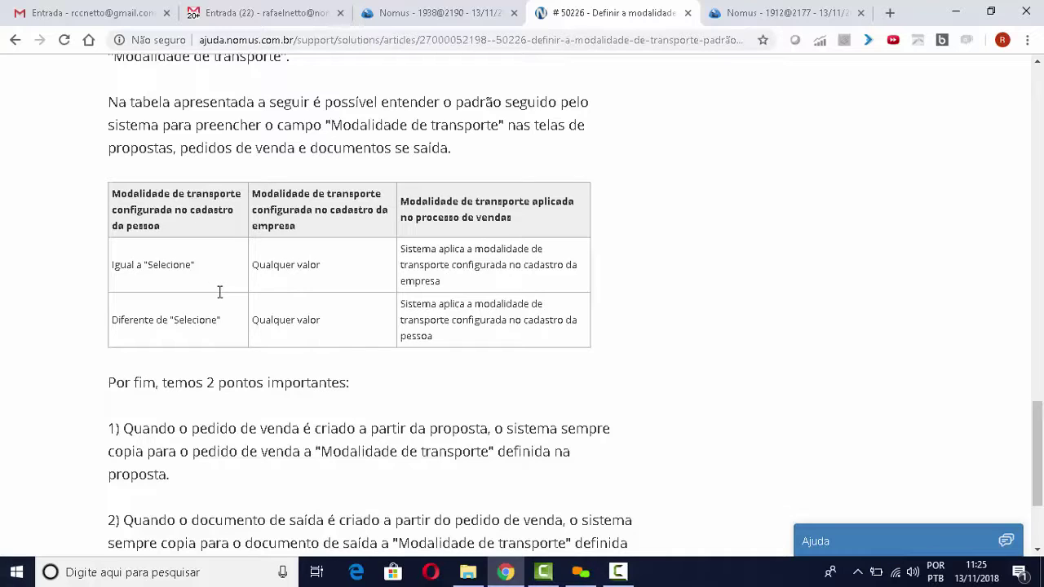
Examine the table's rule for people whose registered transport mode is different from "Selecione".
left_click_drag(227, 321, 112, 324)
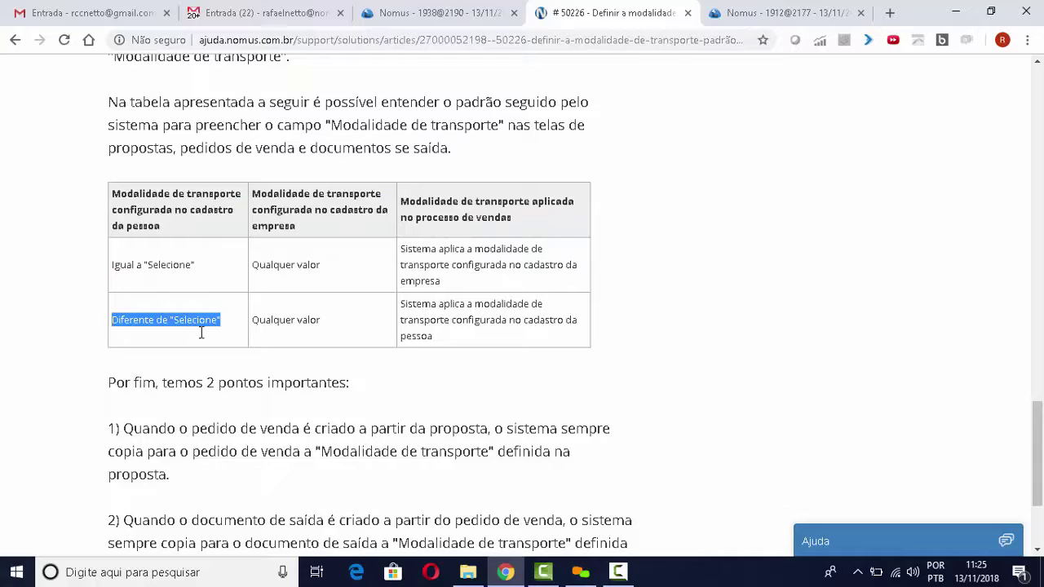
left_click_drag(327, 321, 253, 323)
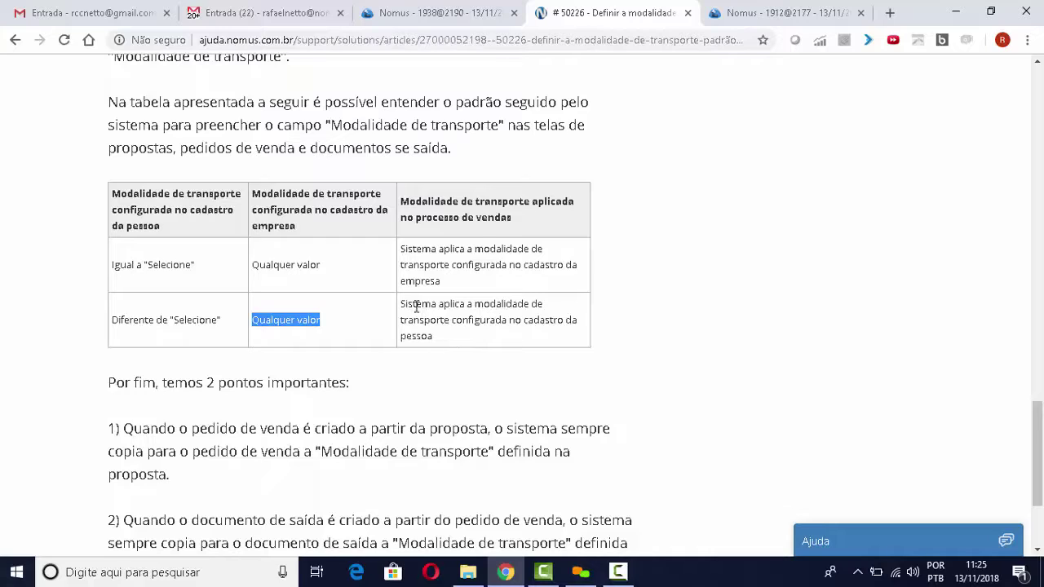
left_click_drag(401, 303, 504, 330)
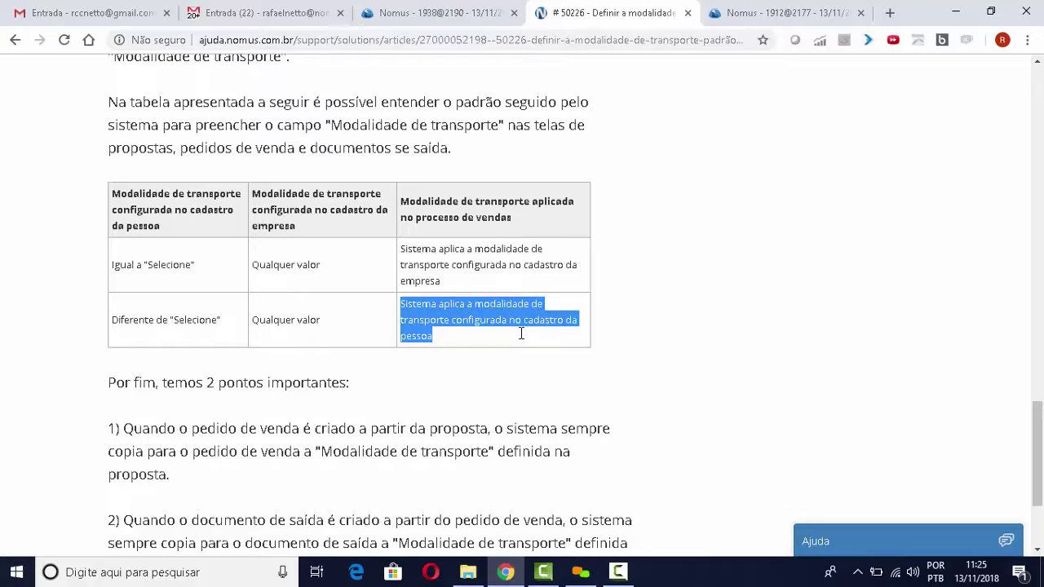
left_click(674, 335)
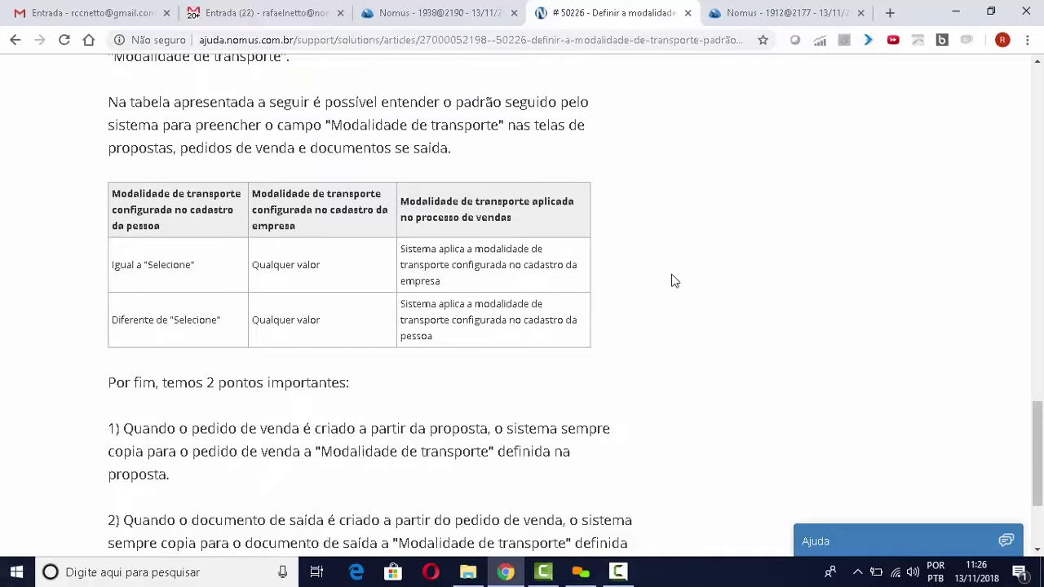
Read the article's two closing points on copying the transport mode into sales orders and outgoing documents.
scroll(673, 279, "down", 1)
scroll(675, 277, "down", 1)
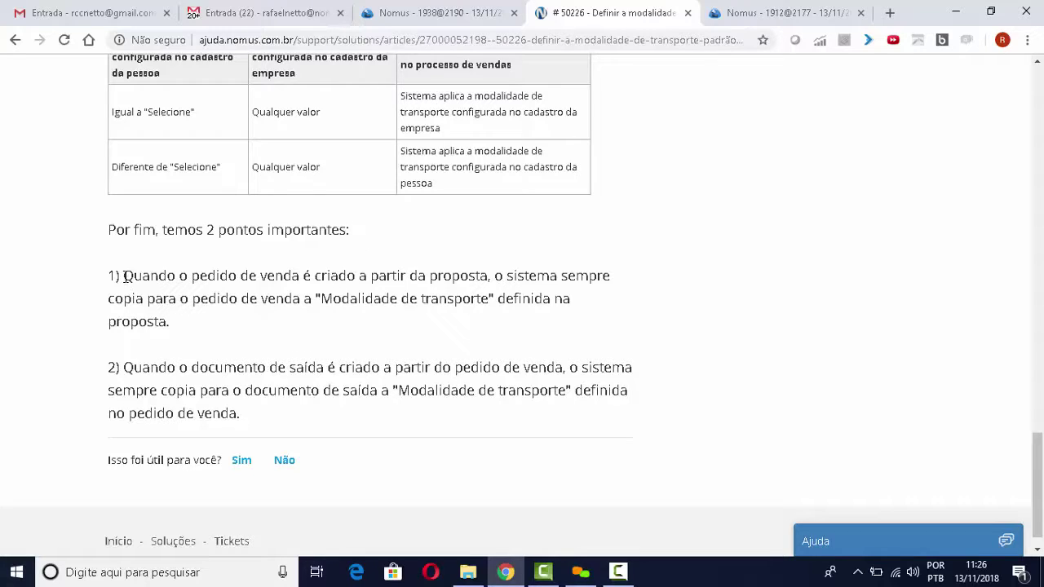
left_click_drag(123, 276, 526, 317)
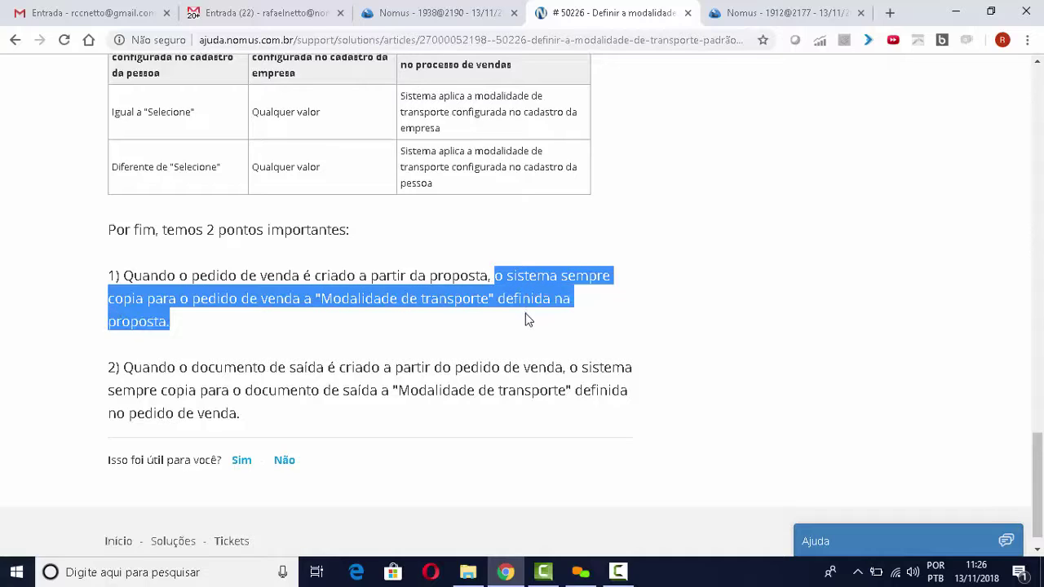
left_click(427, 347)
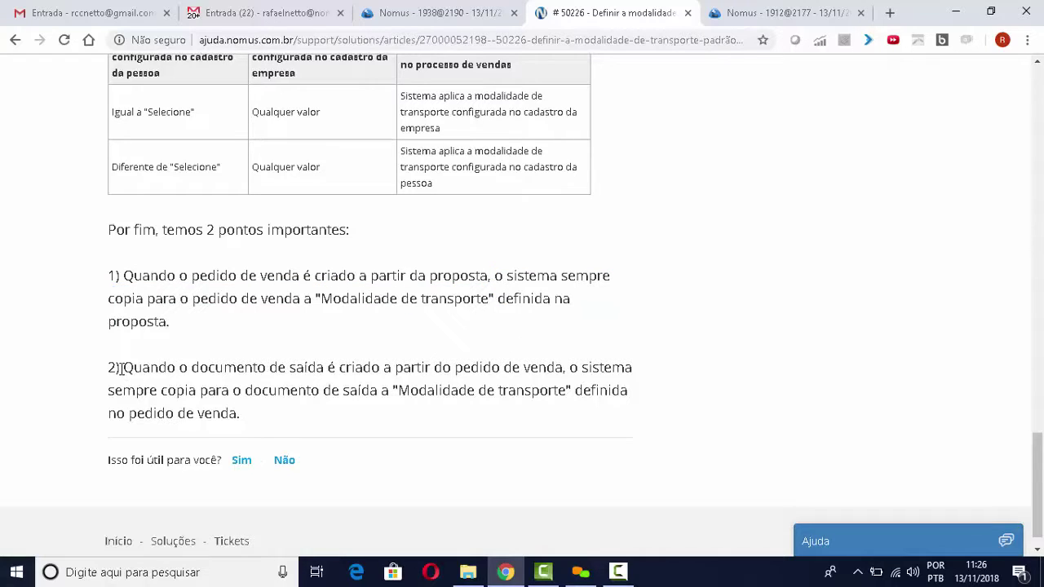
left_click_drag(110, 369, 639, 410)
left_click(572, 369)
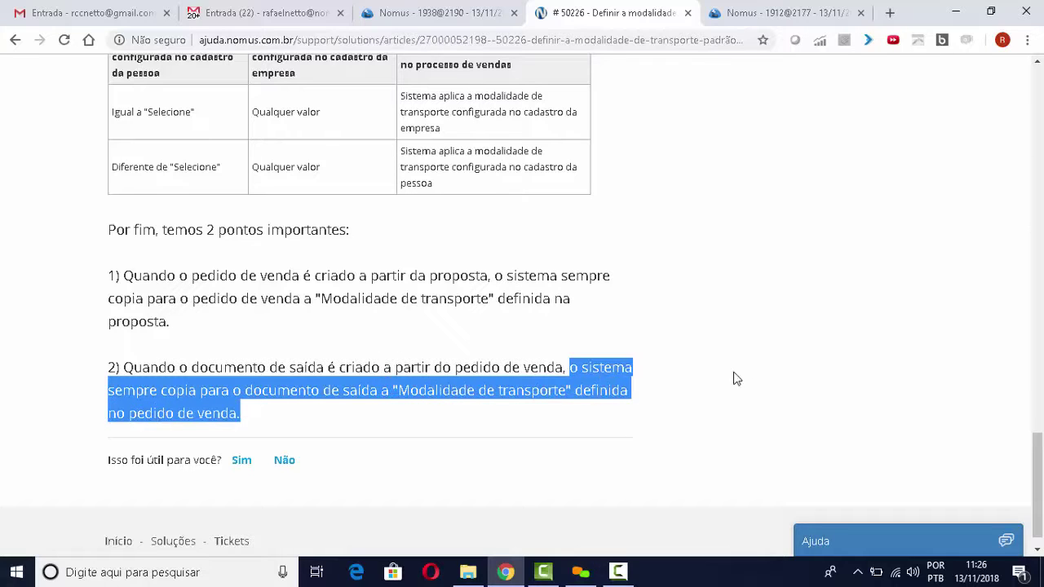
left_click(736, 274)
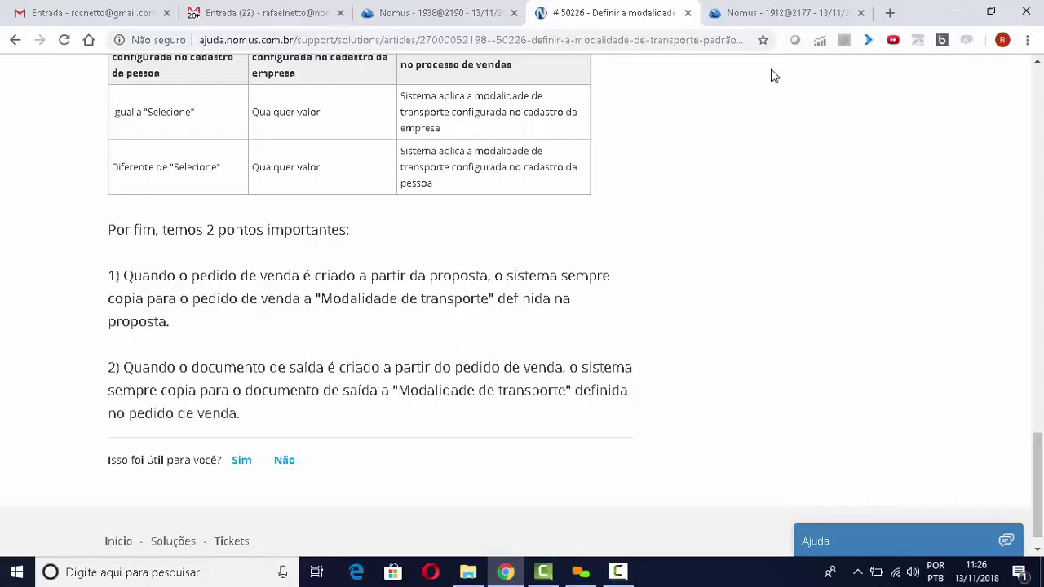
scroll(489, 172, "up", 1)
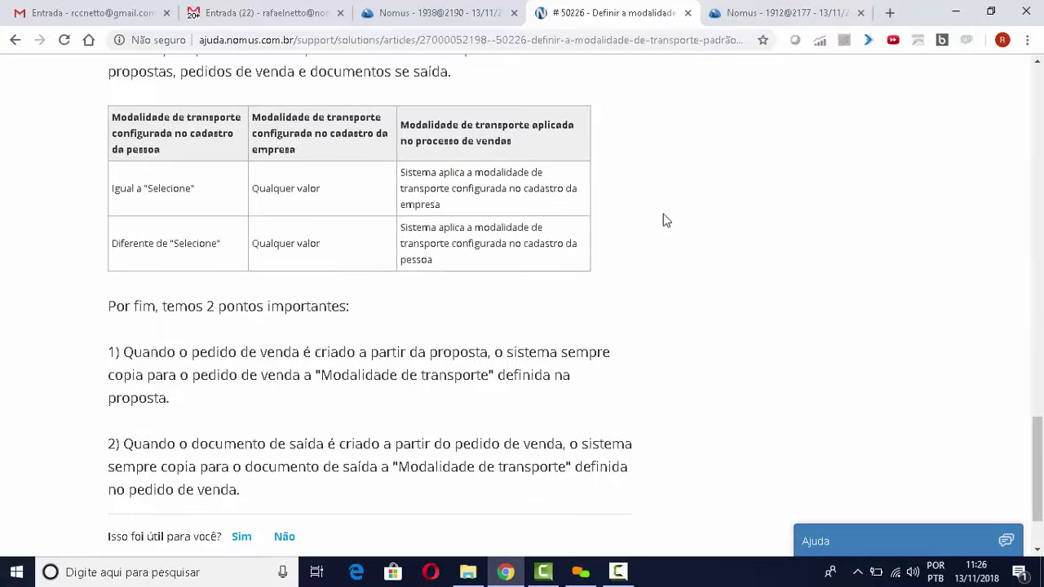
Return to Nomus ERP, open Pedidos de venda through quick access and start creating a sales order.
left_click(781, 18)
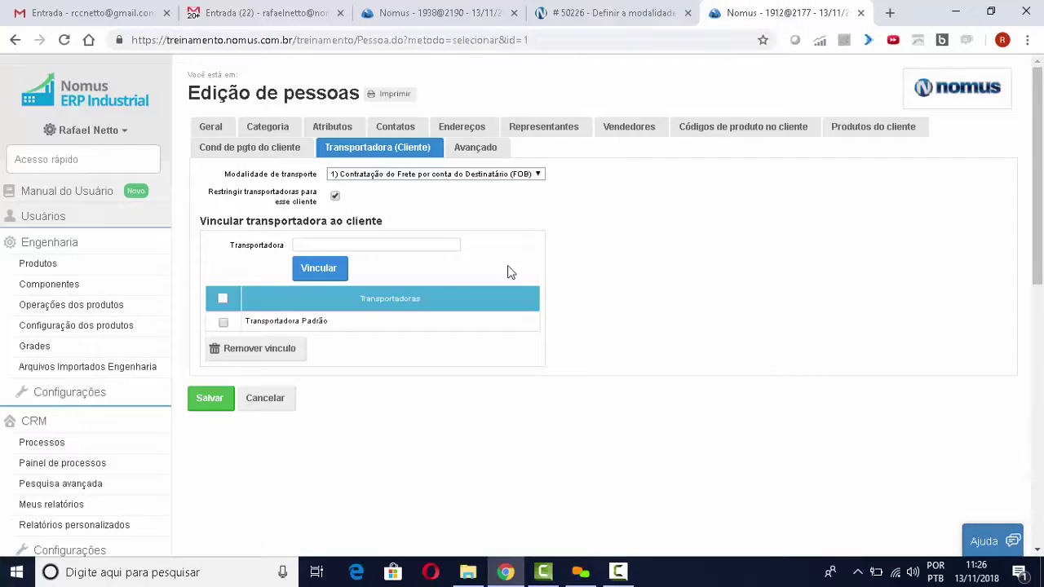
left_click(84, 161)
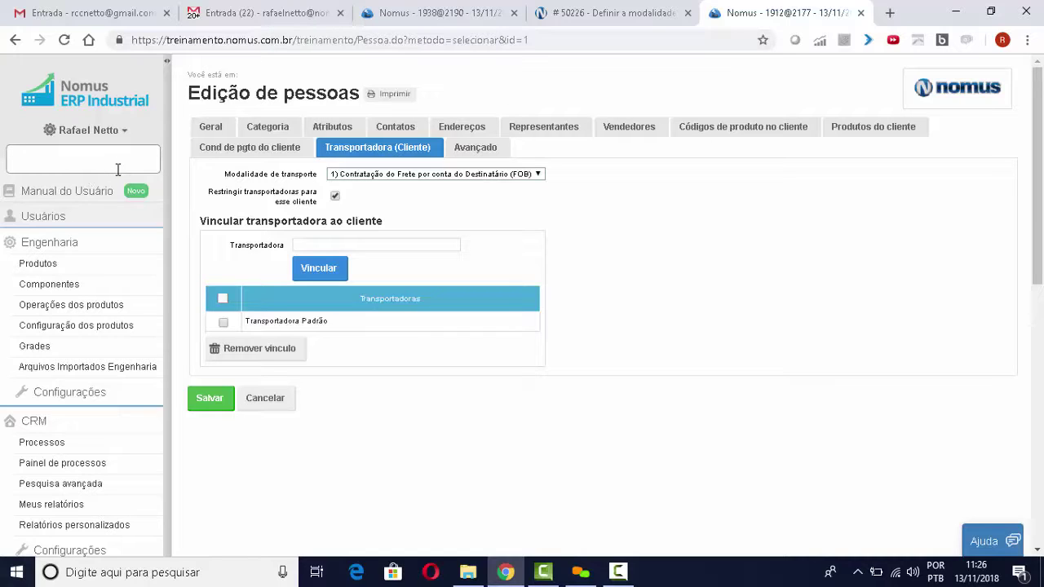
type("pedid")
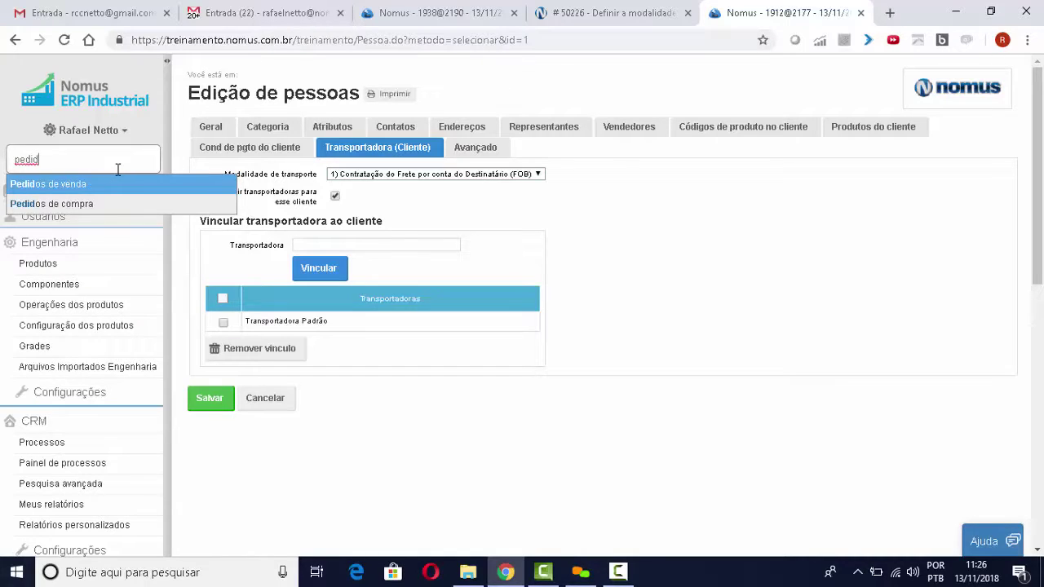
key("Return")
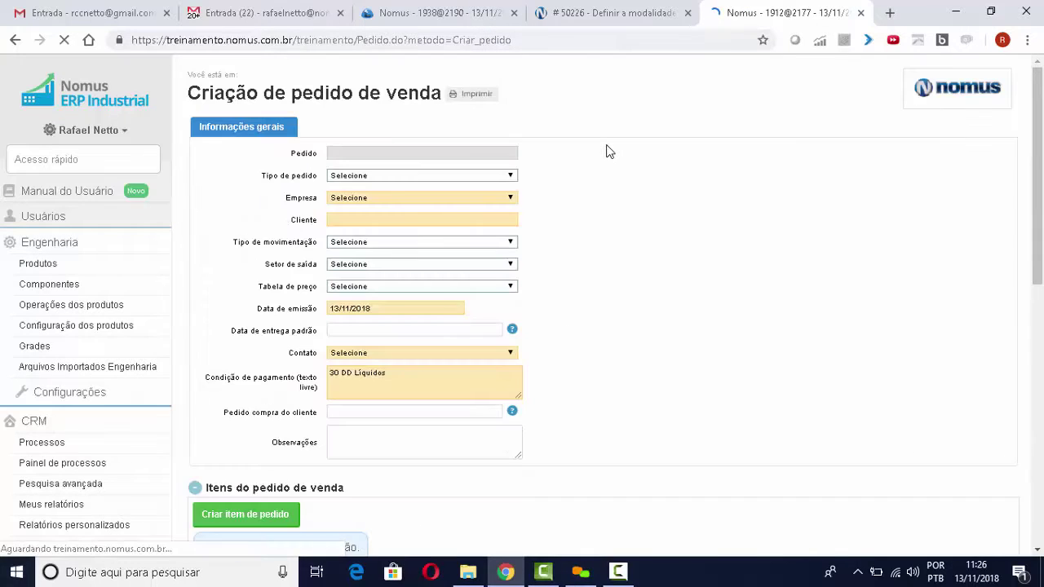
Set the sales order's Empresa to "01 - Indústria Sucesso (Simples Nacional)" and check its Modalidade de transporte field.
left_click(459, 198)
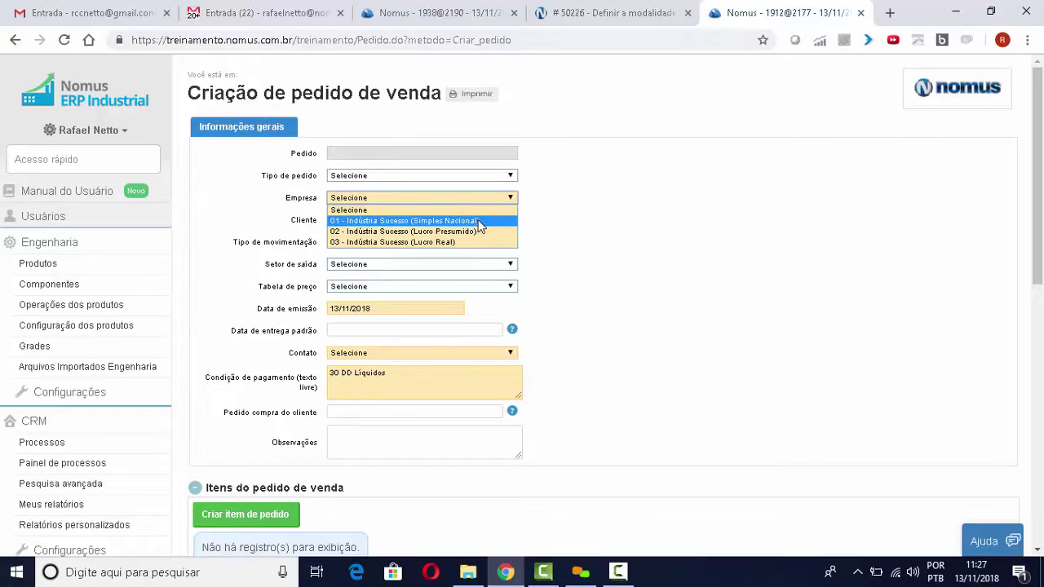
left_click(479, 221)
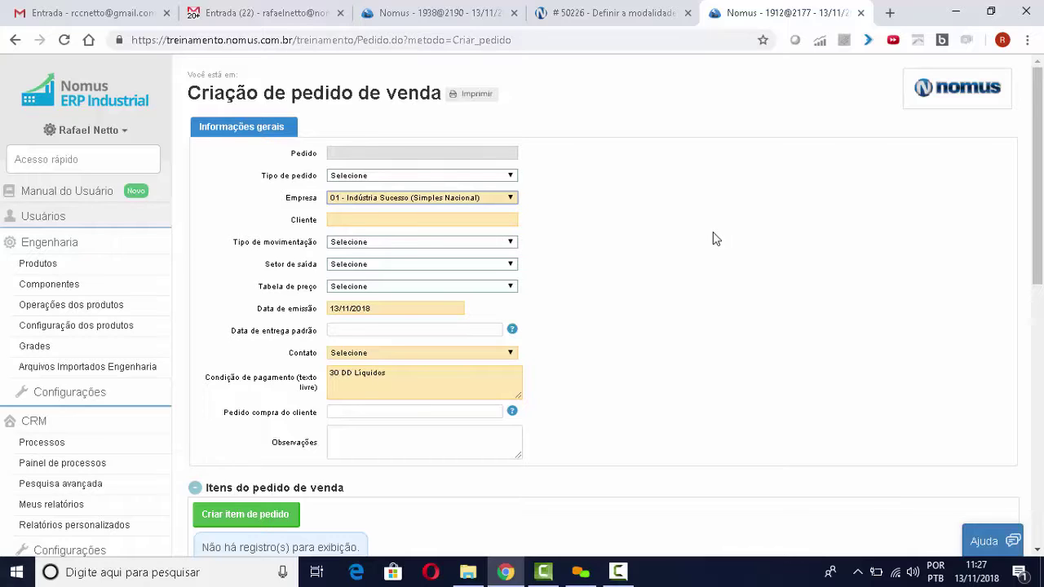
scroll(742, 255, "down", 2)
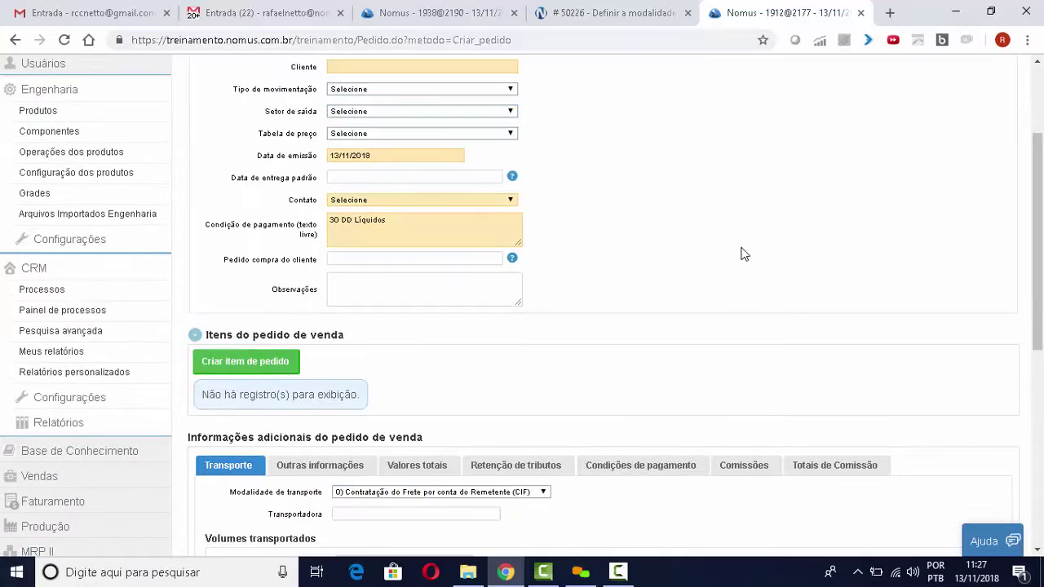
scroll(742, 252, "up", 1)
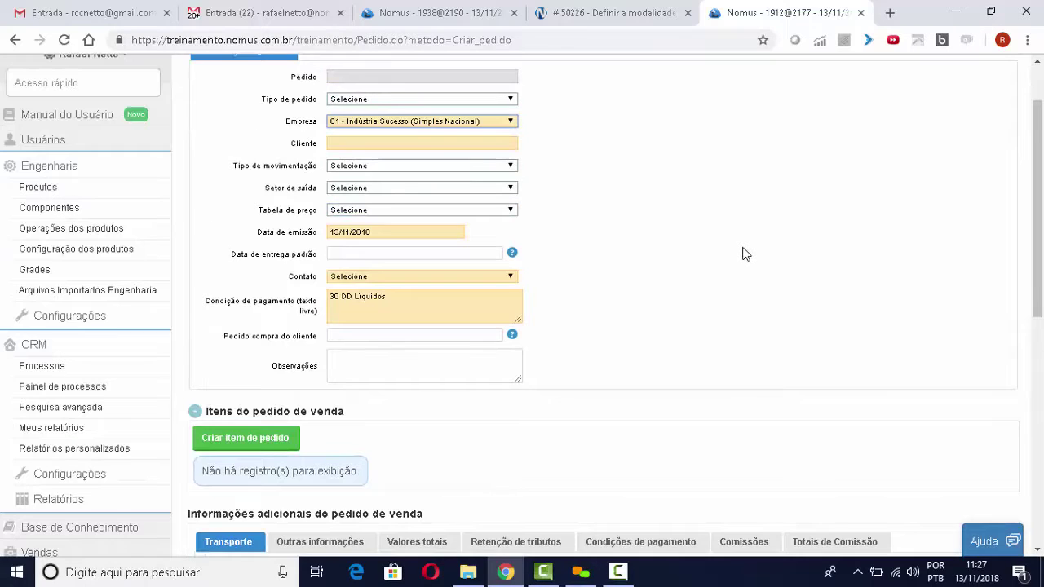
scroll(674, 201, "down", 1)
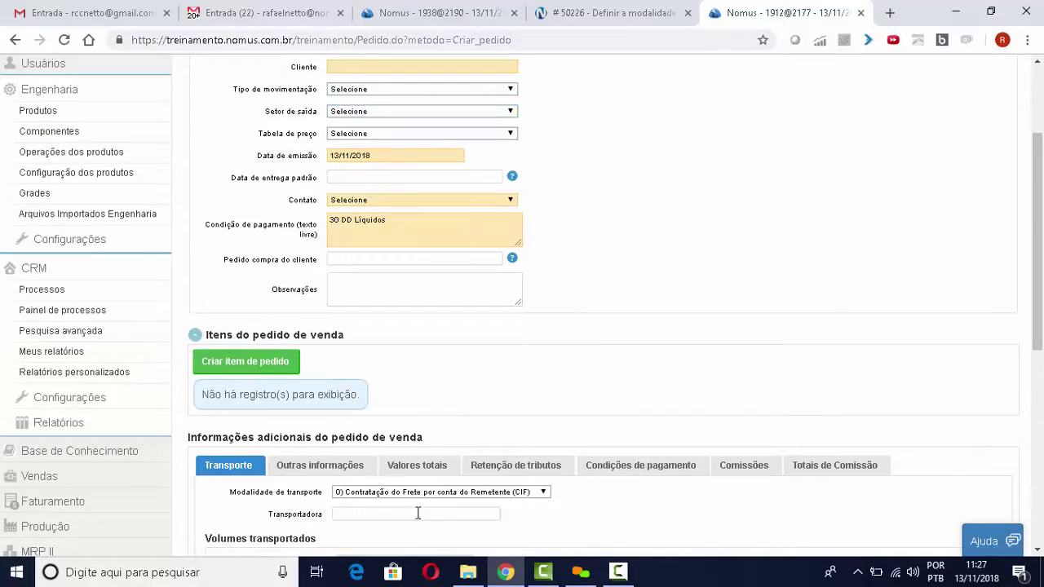
left_click_drag(229, 494, 324, 498)
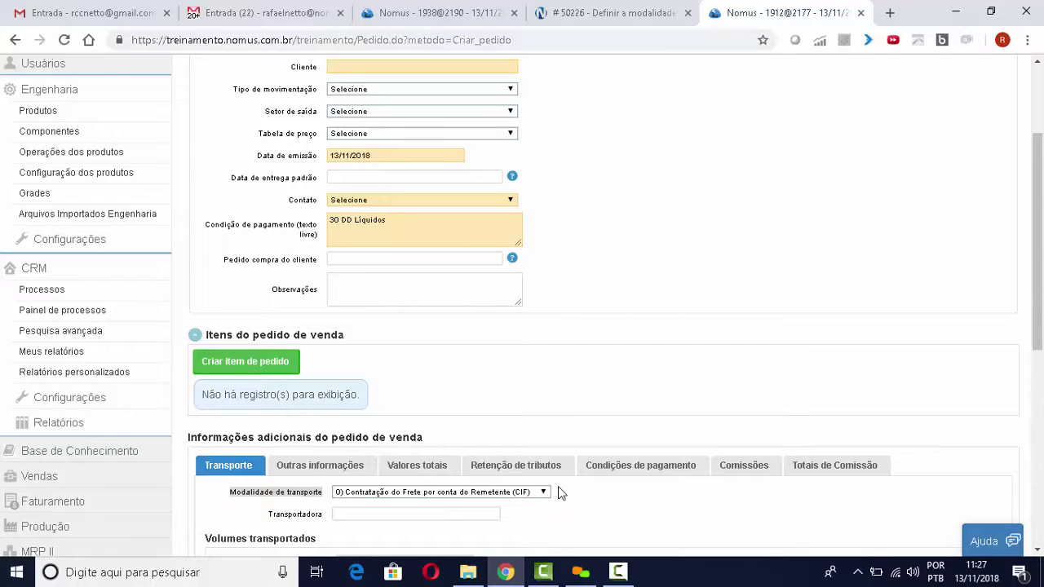
scroll(559, 495, "down", 1)
left_click(262, 432)
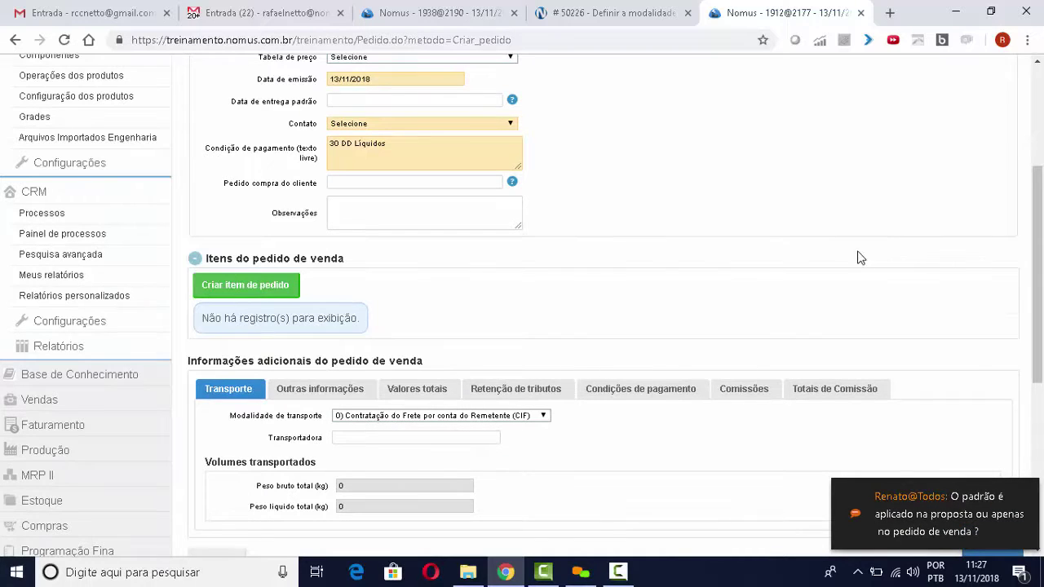
scroll(807, 236, "up", 2)
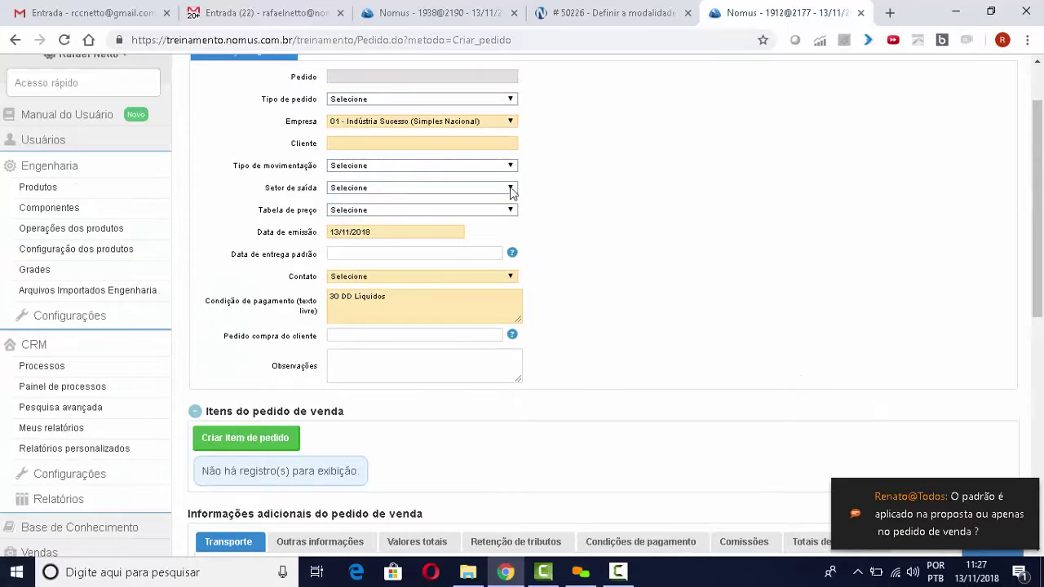
Set the sales order's Cliente to "Cliente Exemplo RJ" and admit the participant waiting to join the join.me webinar.
left_click(423, 141)
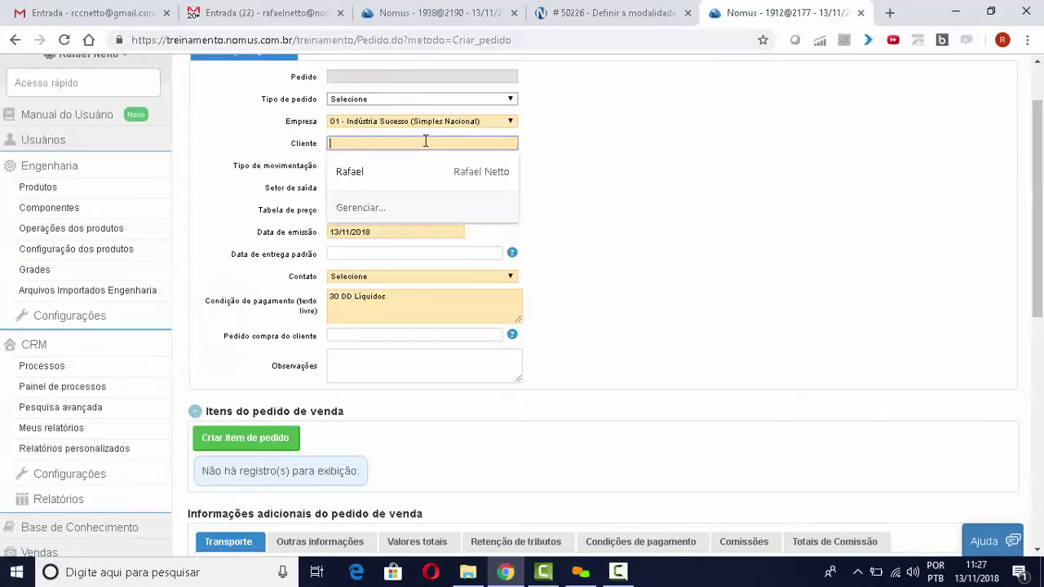
type("Client")
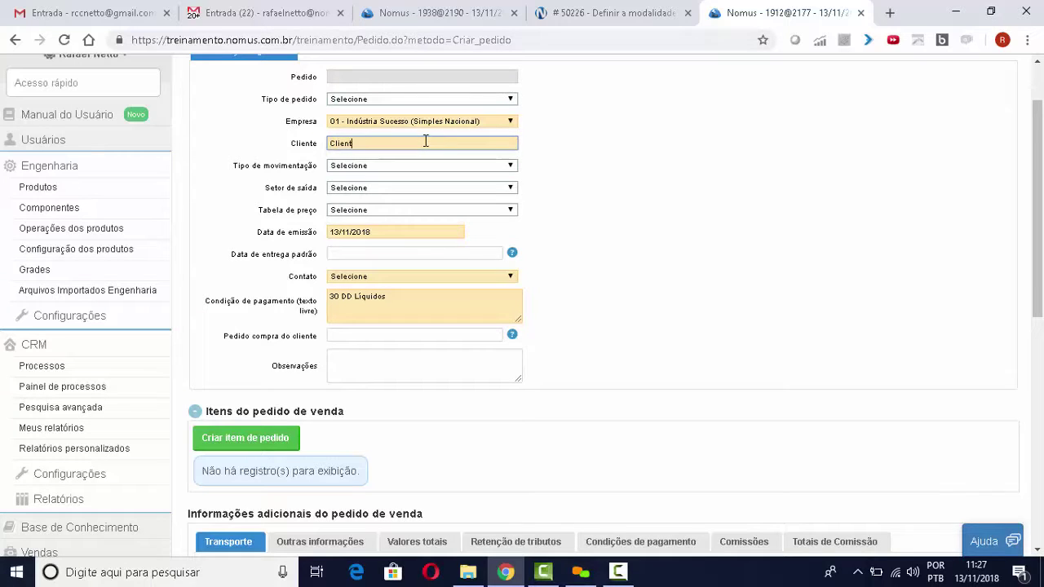
type("e")
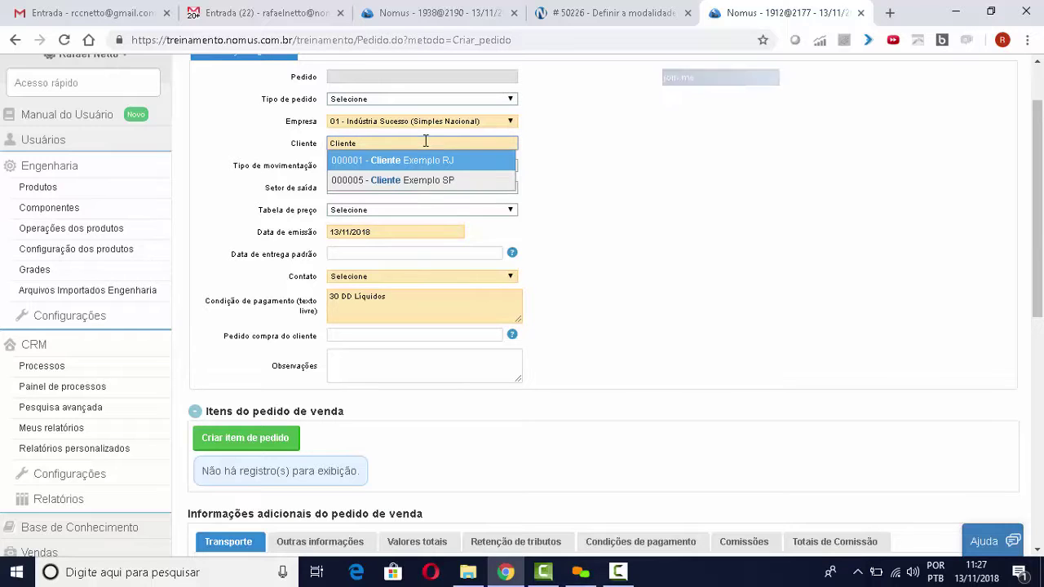
left_click(449, 164)
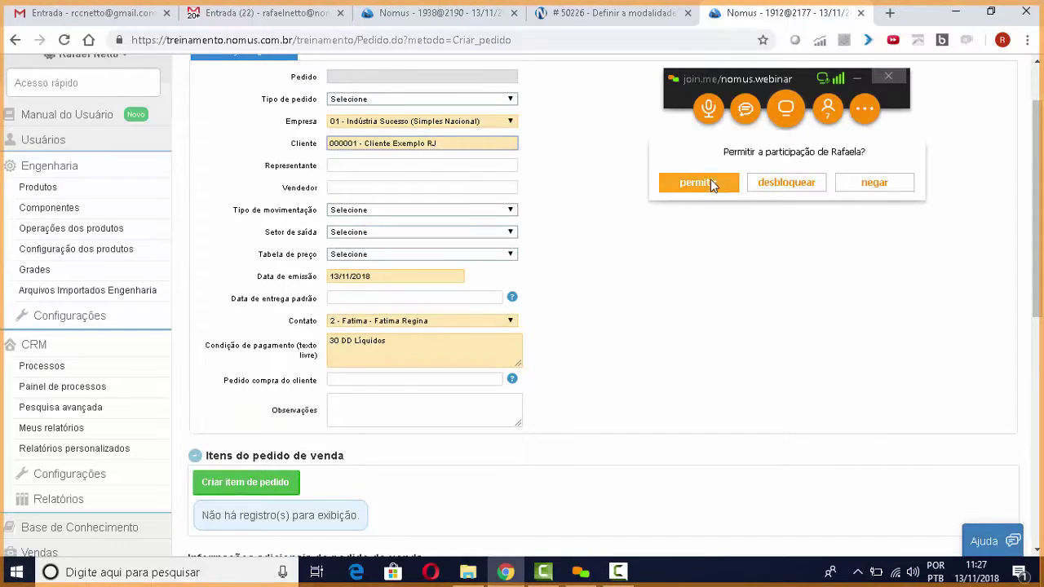
left_click(710, 182)
left_click(856, 84)
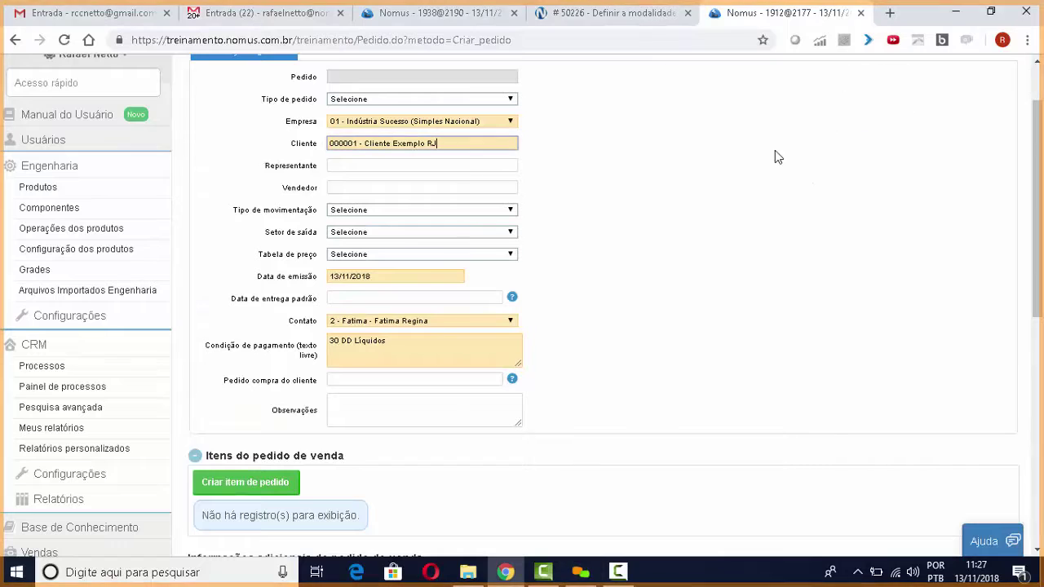
Examine the Modalidade de transporte filled into the order's Transporte data for Cliente Exemplo RJ.
scroll(632, 207, "down", 1)
scroll(645, 204, "down", 1)
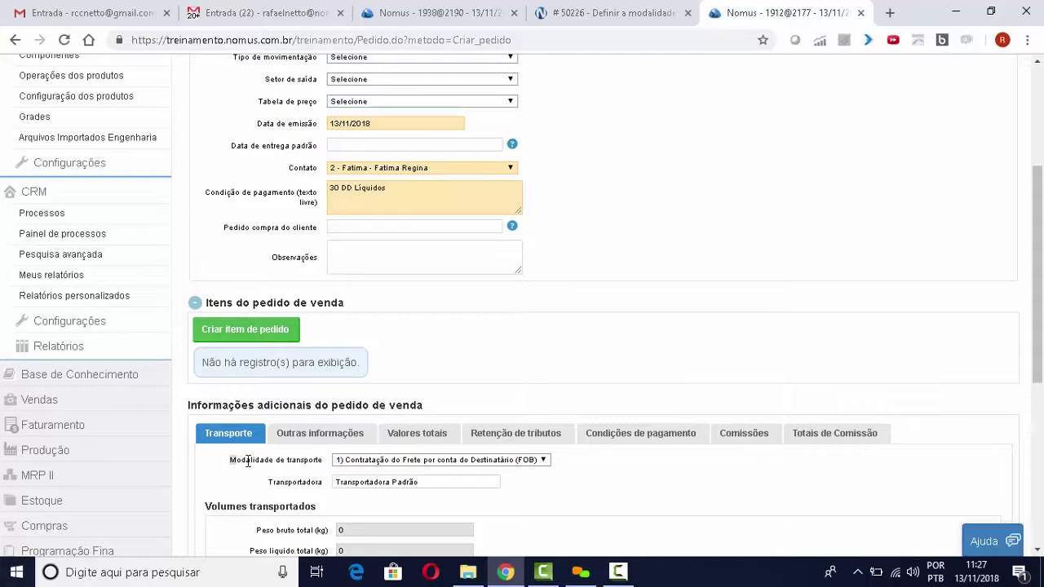
left_click_drag(231, 462, 324, 465)
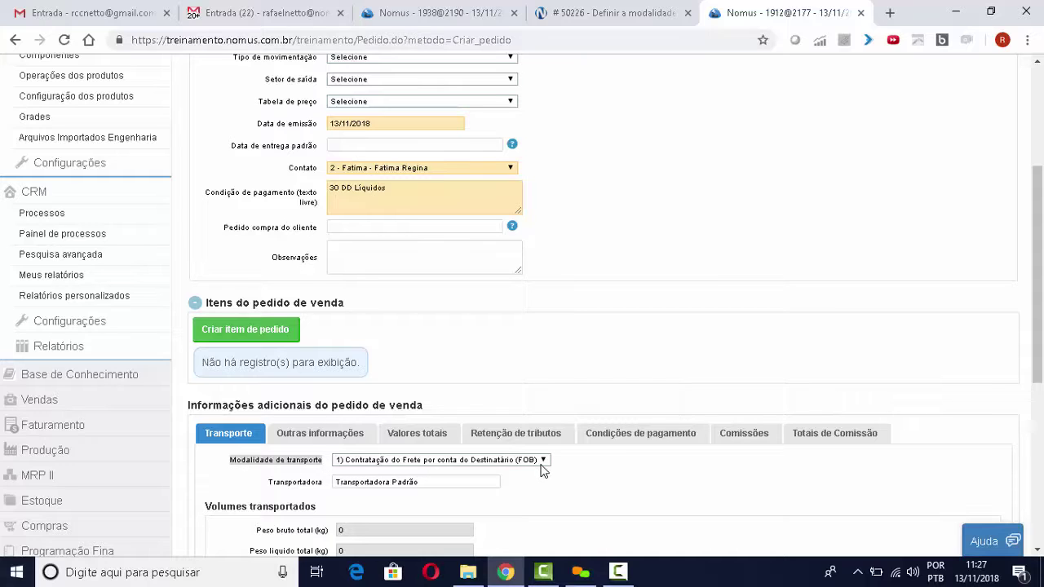
scroll(810, 221, "up", 2)
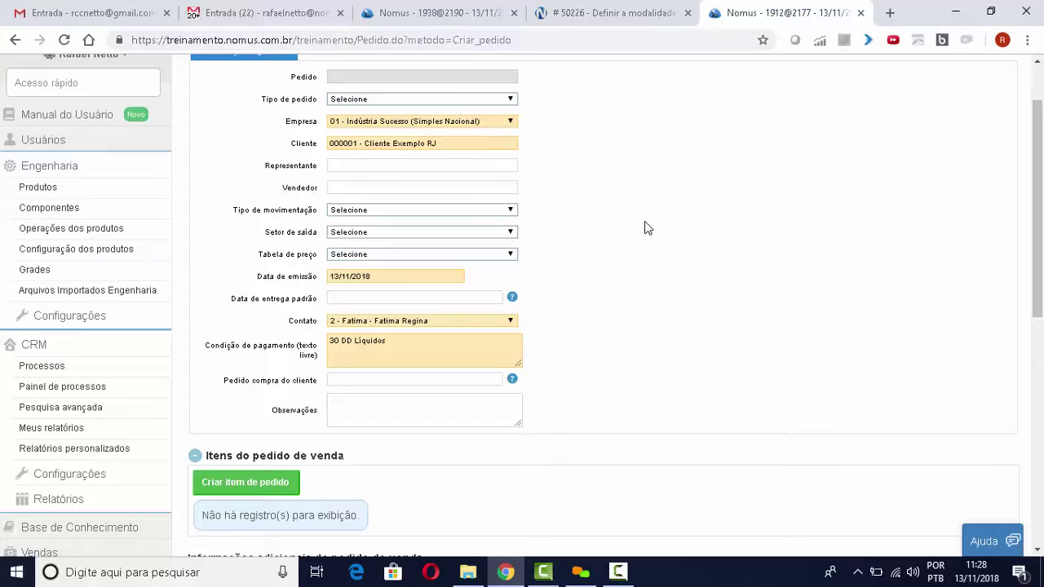
scroll(652, 228, "down", 1)
scroll(609, 422, "down", 1)
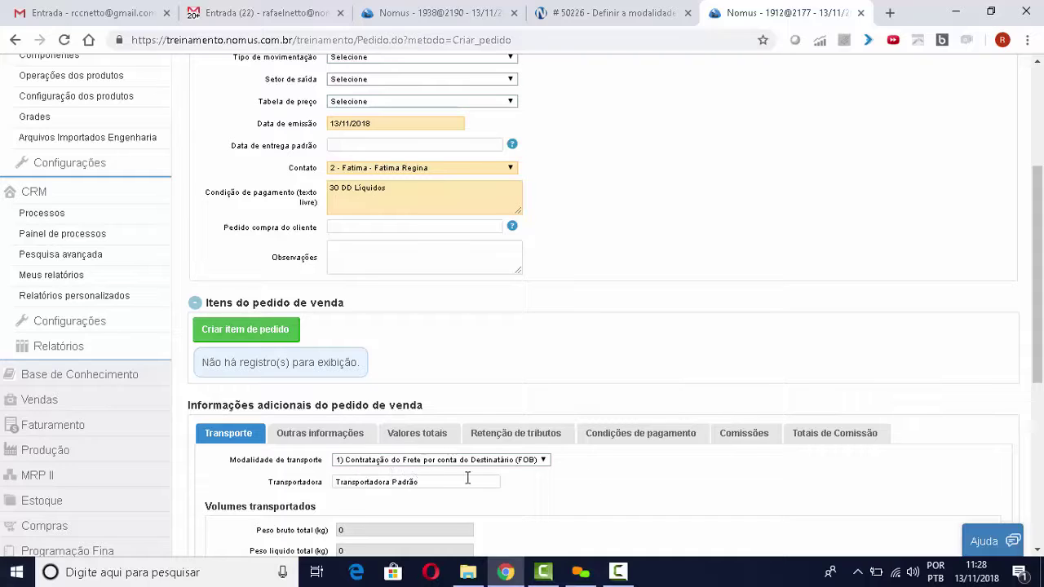
scroll(706, 488, "up", 2)
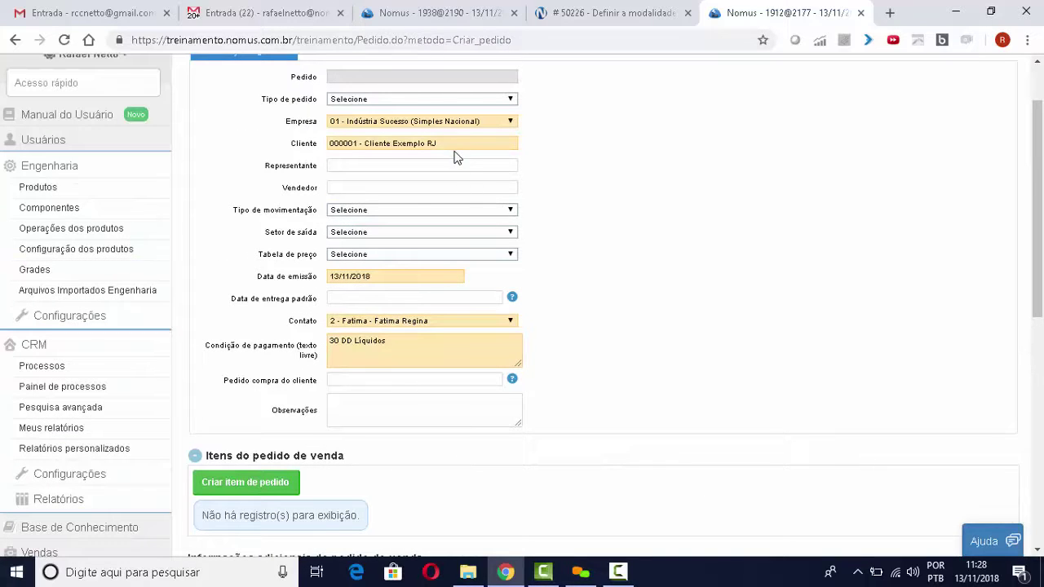
Change the sales order's Cliente to "Cliente Exemplo SP" and check the Modalidade de transporte it brings in.
left_click(344, 143)
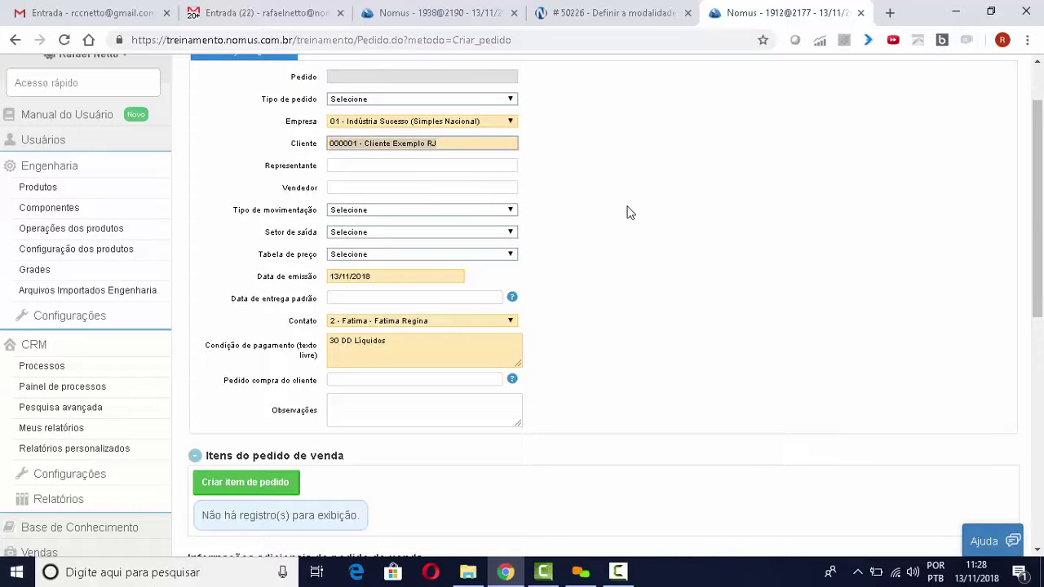
type("Cliente E")
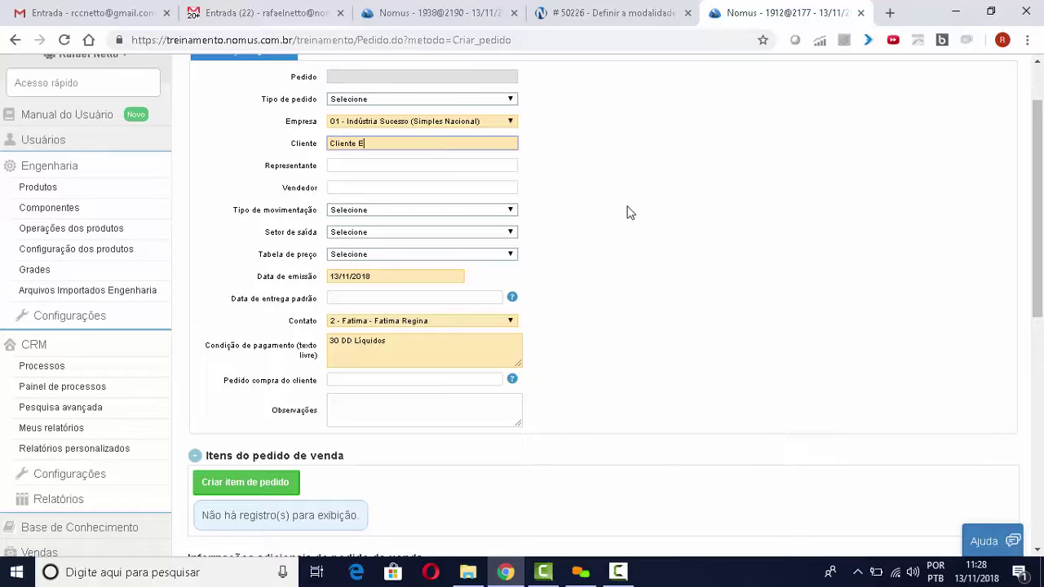
type("xemplo")
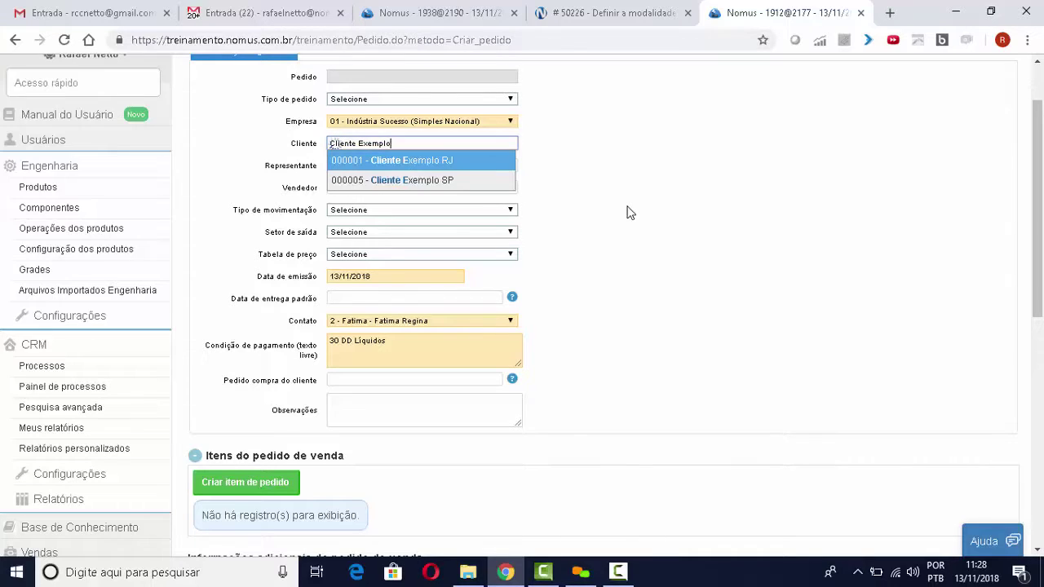
left_click(486, 182)
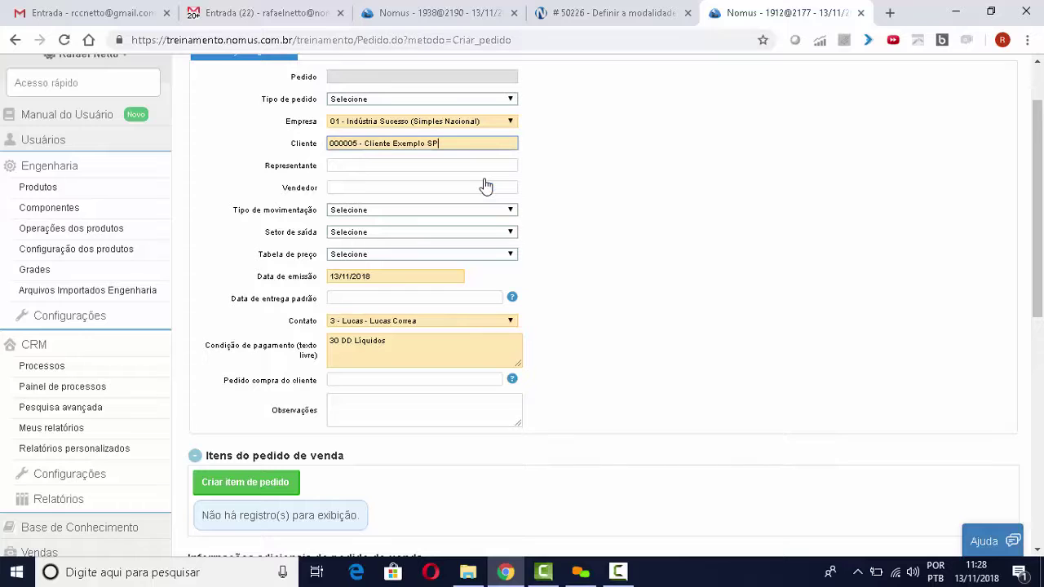
scroll(690, 212, "down", 1)
scroll(689, 213, "down", 1)
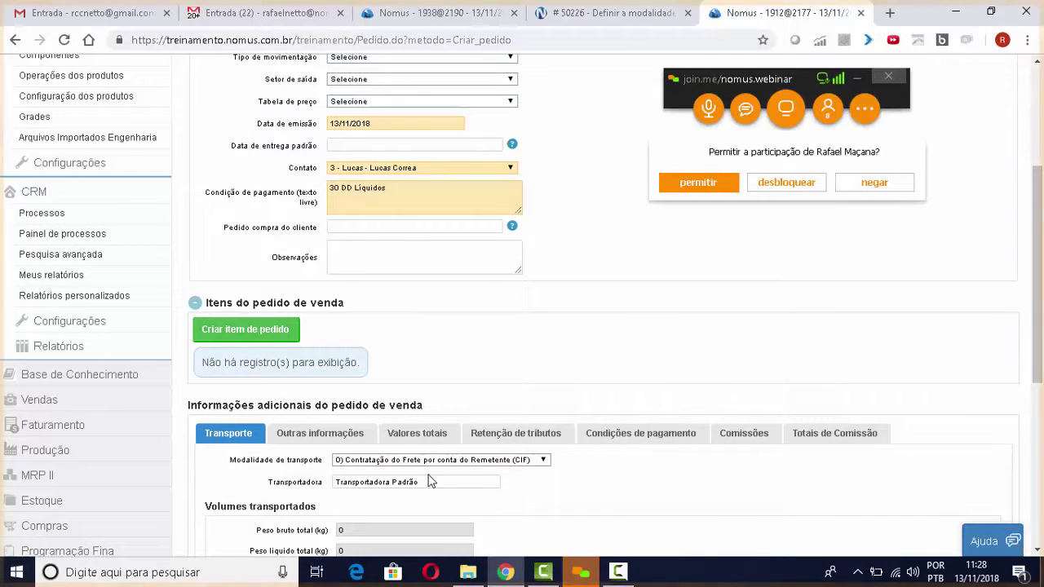
Admit the second waiting webinar participant and review the order's Cliente against its Modalidade de transporte again.
left_click(717, 190)
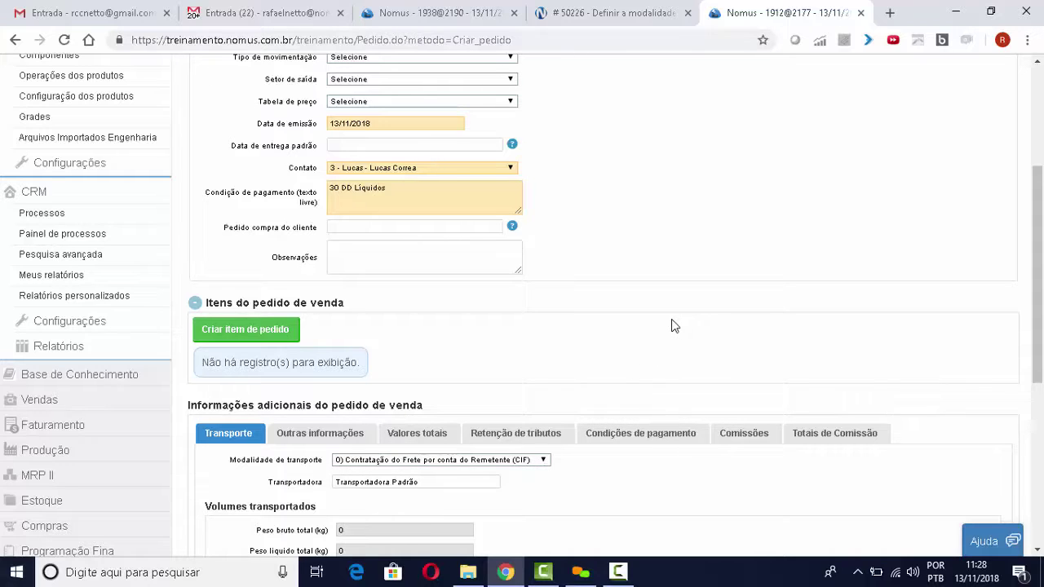
scroll(672, 324, "up", 2)
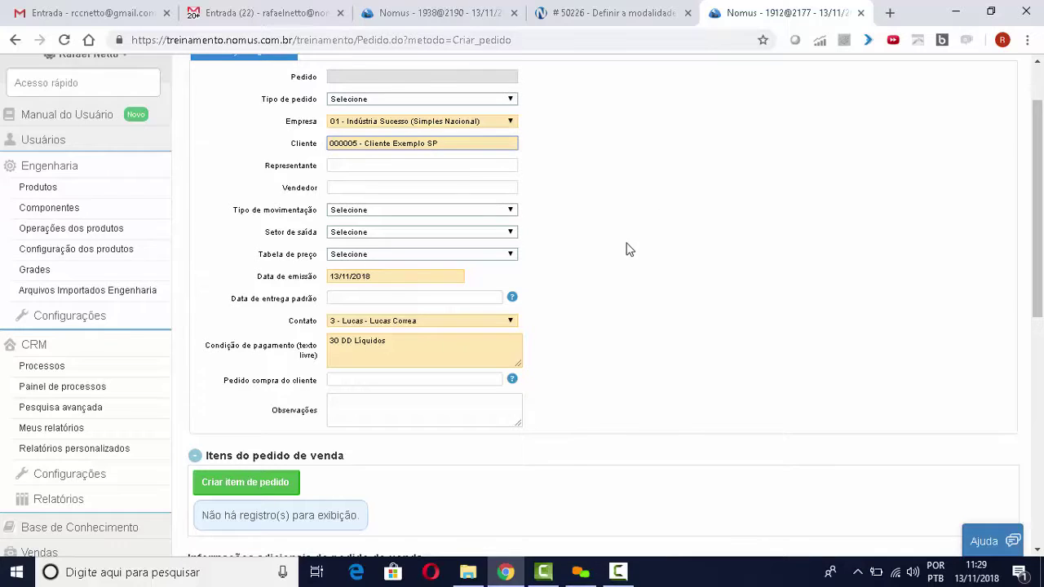
scroll(619, 236, "down", 1)
scroll(615, 226, "down", 1)
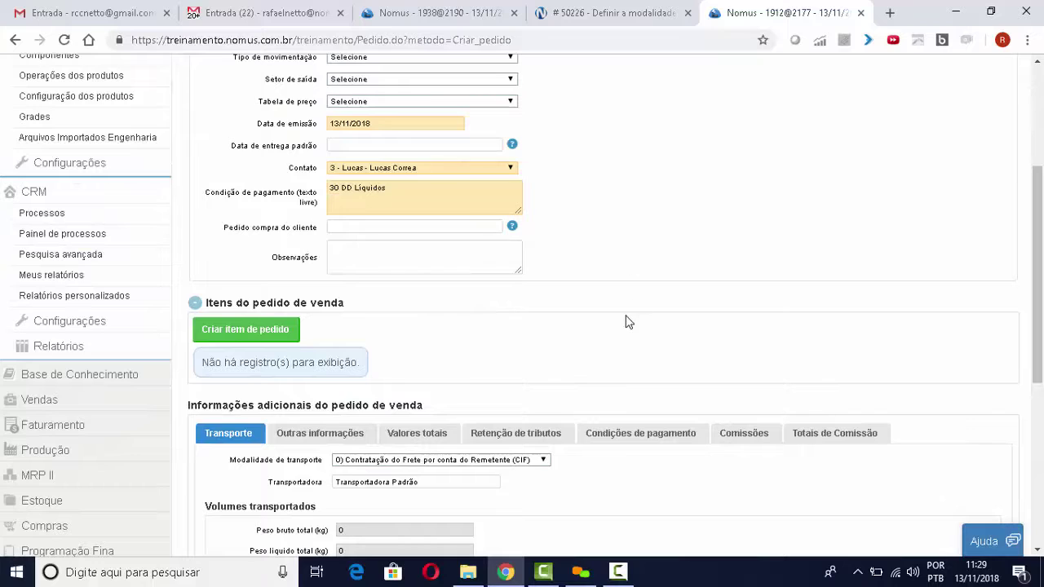
scroll(628, 320, "up", 2)
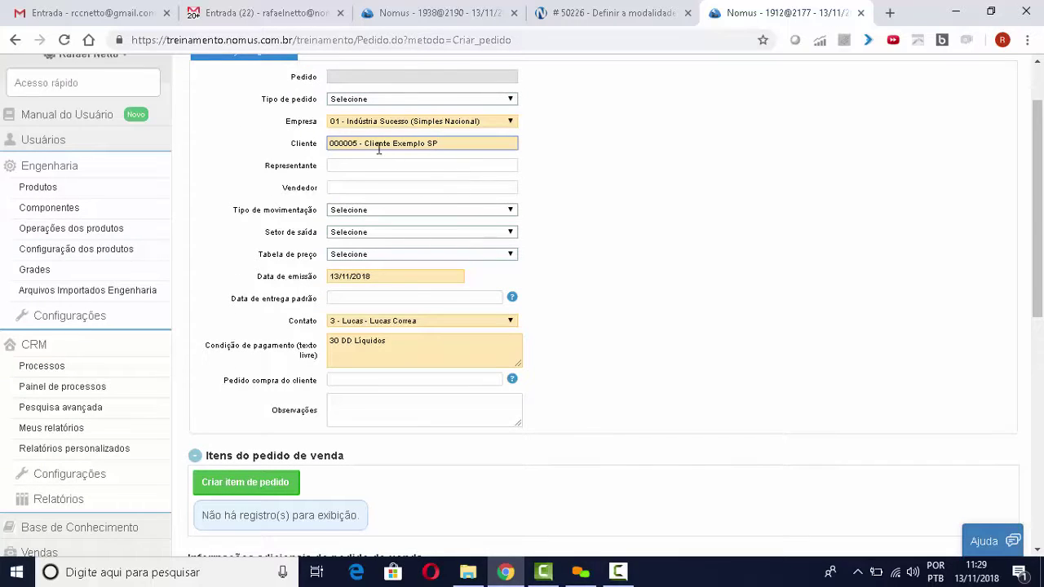
scroll(684, 186, "down", 1)
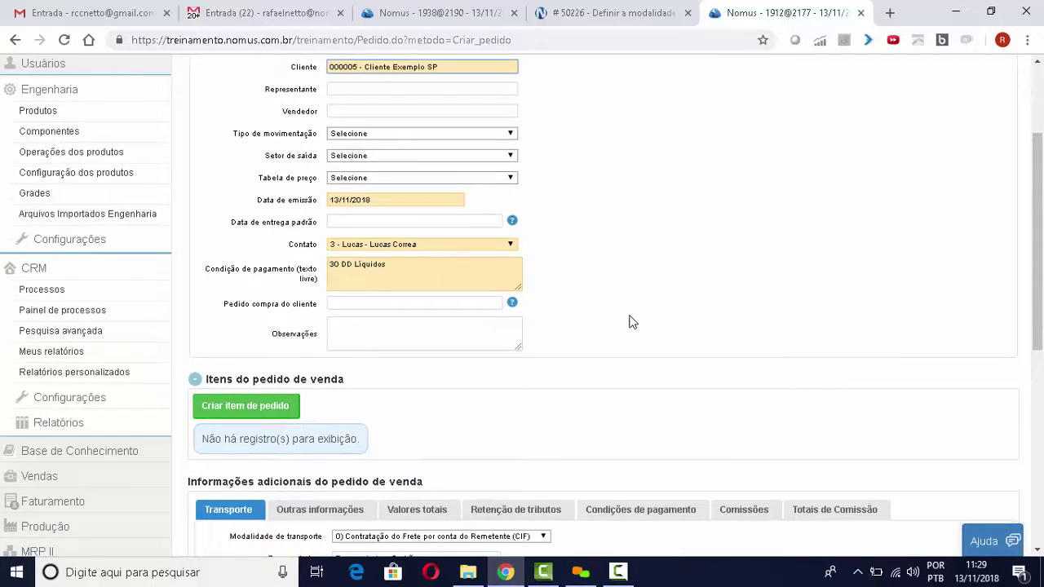
scroll(620, 342, "down", 1)
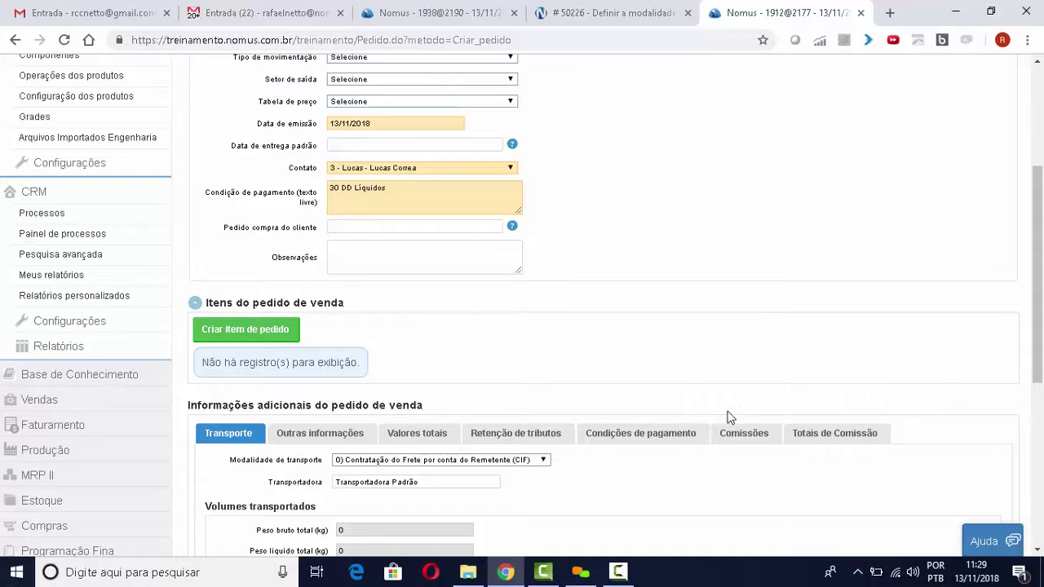
Switch to join.me, read the participant's question about proposals and sales orders in the webinar chat, and close the chat.
left_click(581, 575)
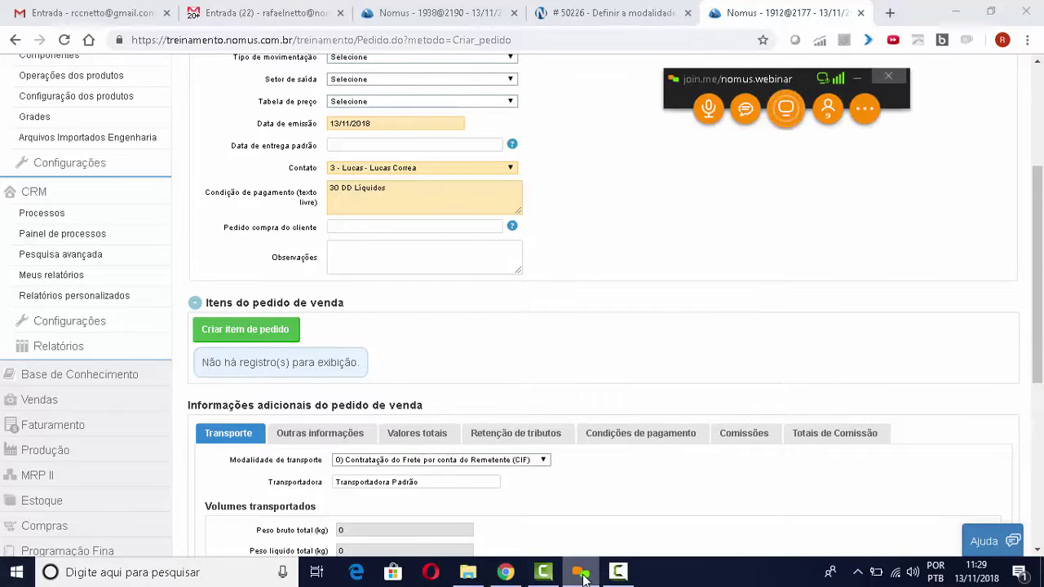
left_click(746, 109)
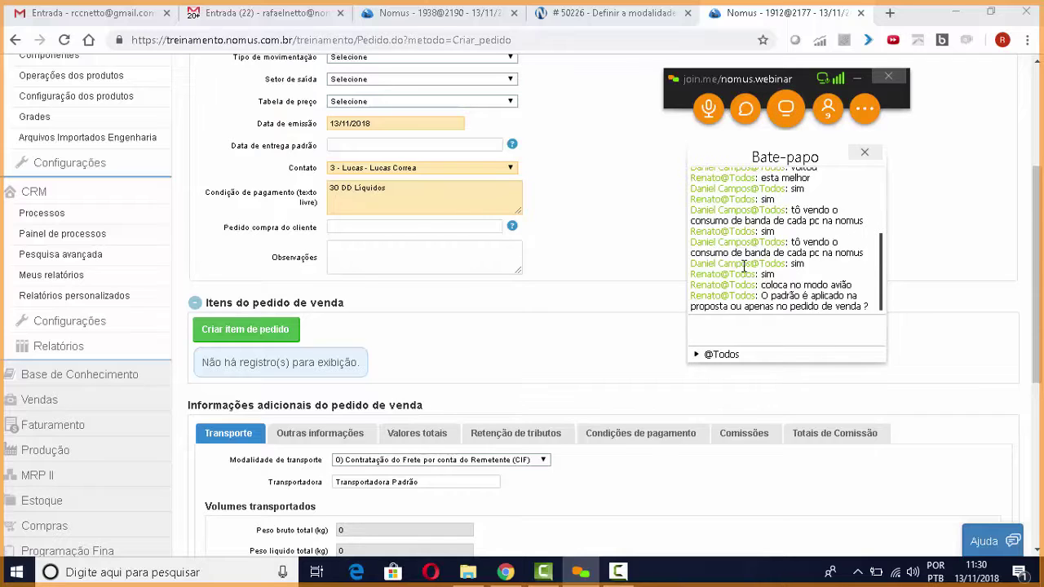
left_click(874, 154)
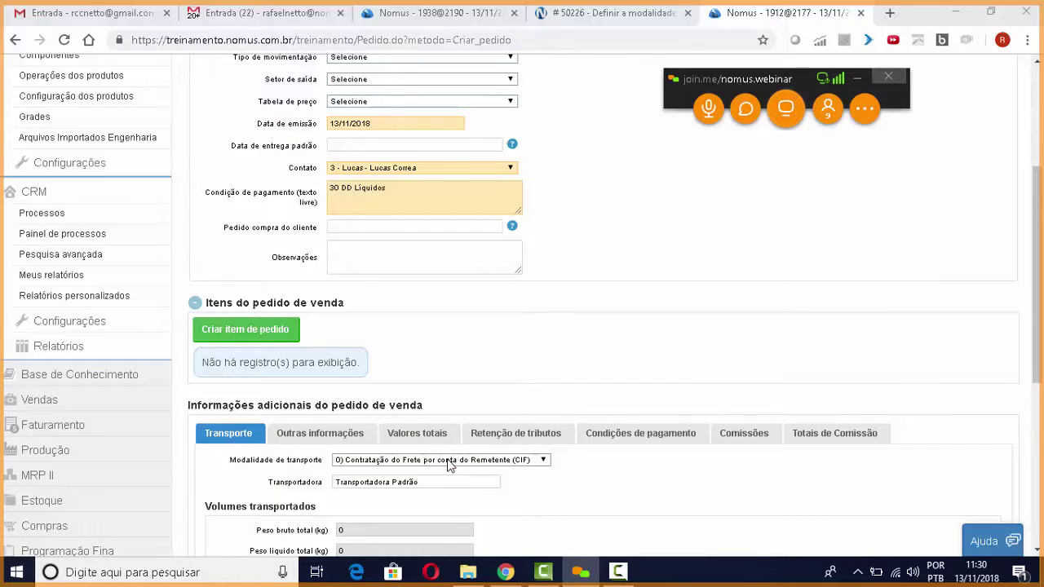
Override the sales order's Modalidade de transporte with "2) Contratação do Frete por conta de Terceiros".
scroll(450, 461, "down", 1)
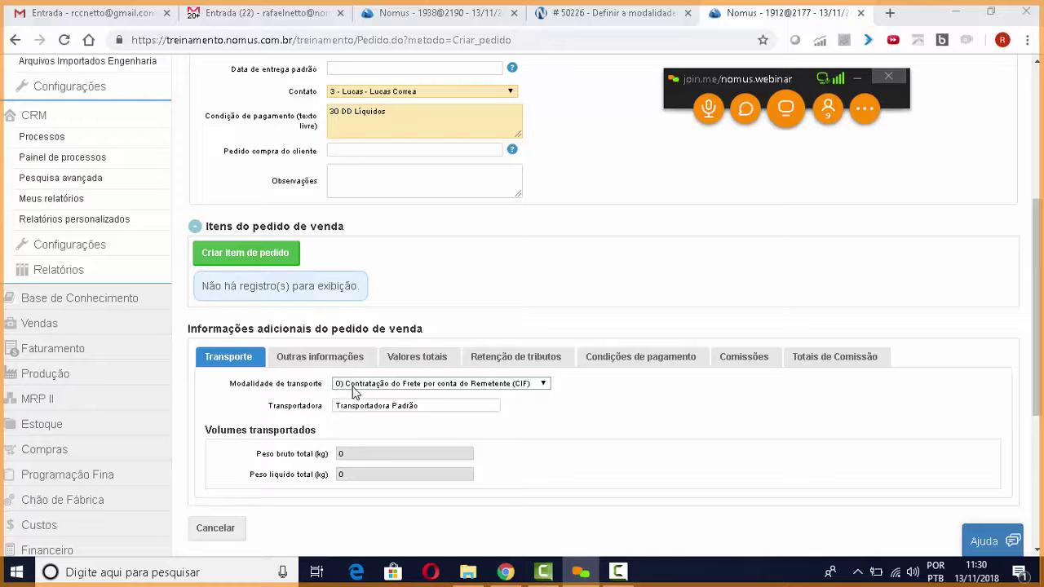
left_click(423, 385)
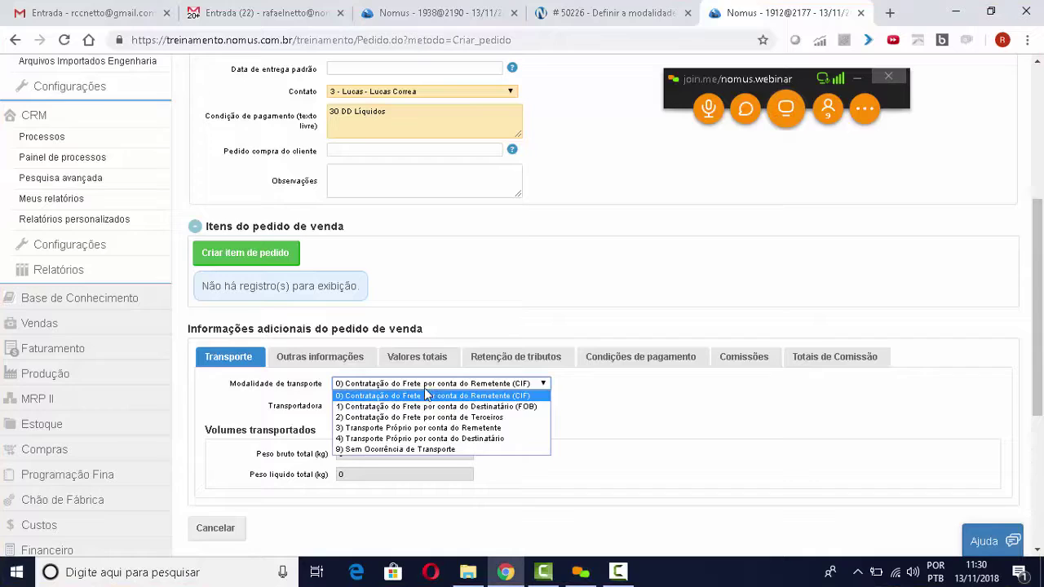
left_click(457, 418)
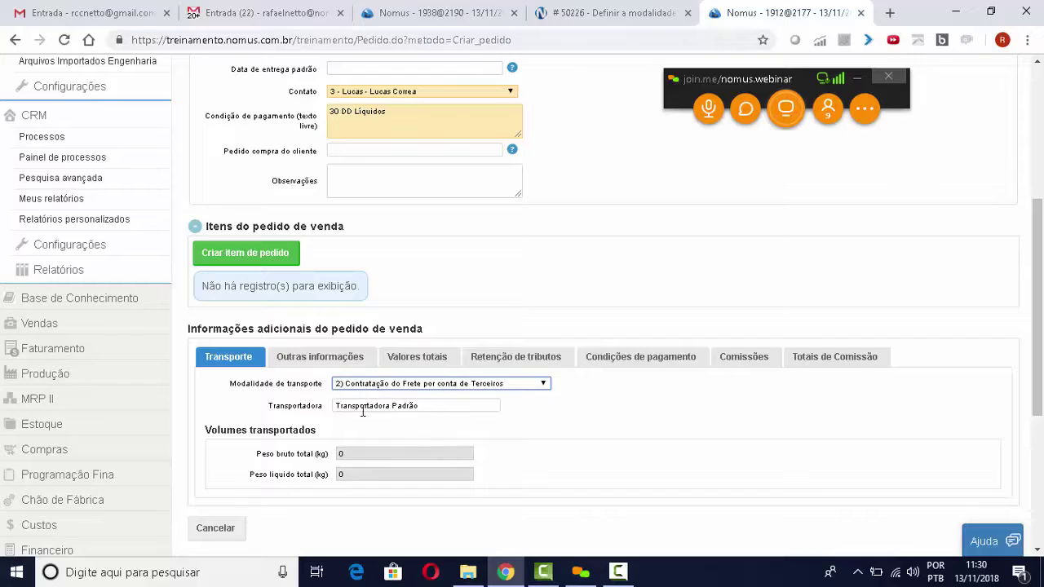